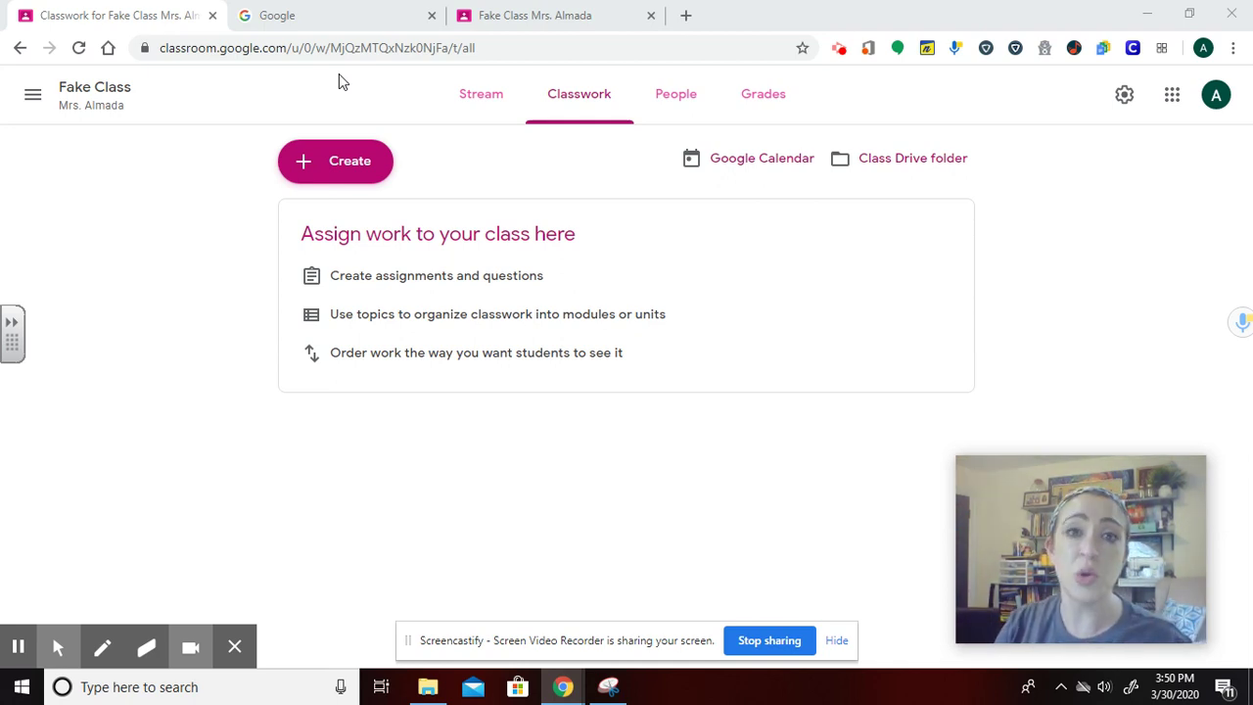
- Switch to the Google page, search for "google forms" and go to the personal Google Forms start page
left_click(364, 16)
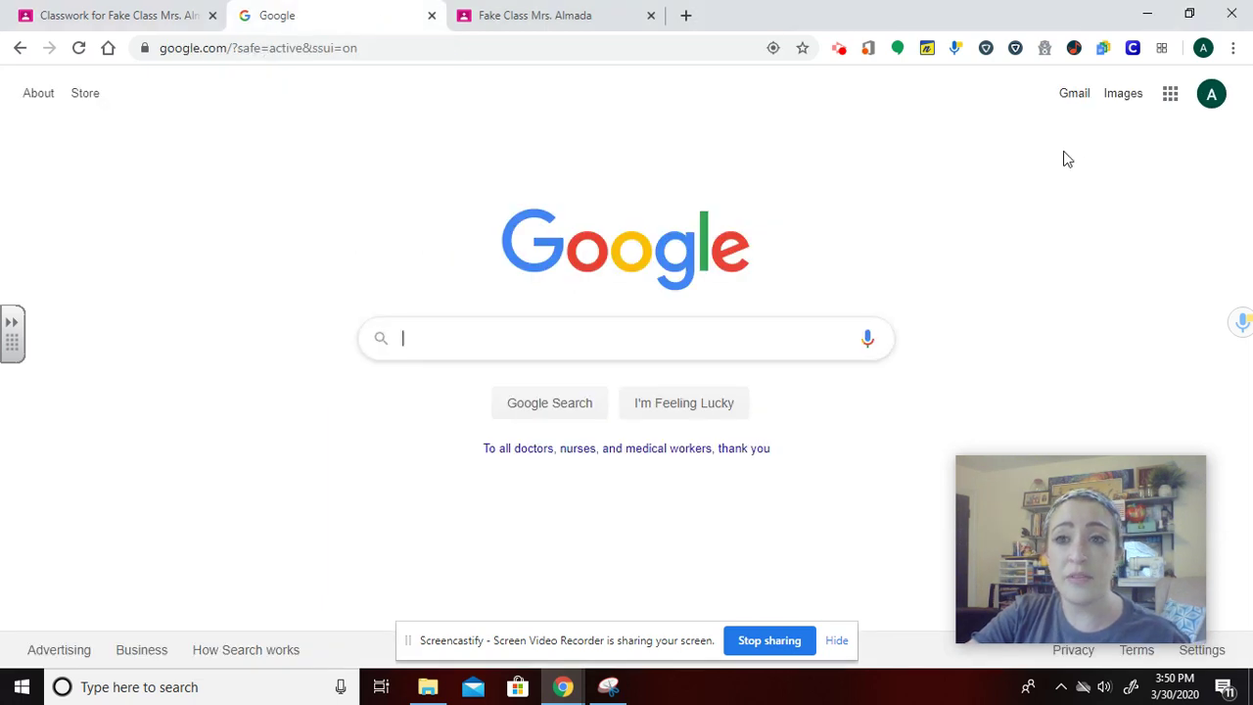
left_click(1170, 98)
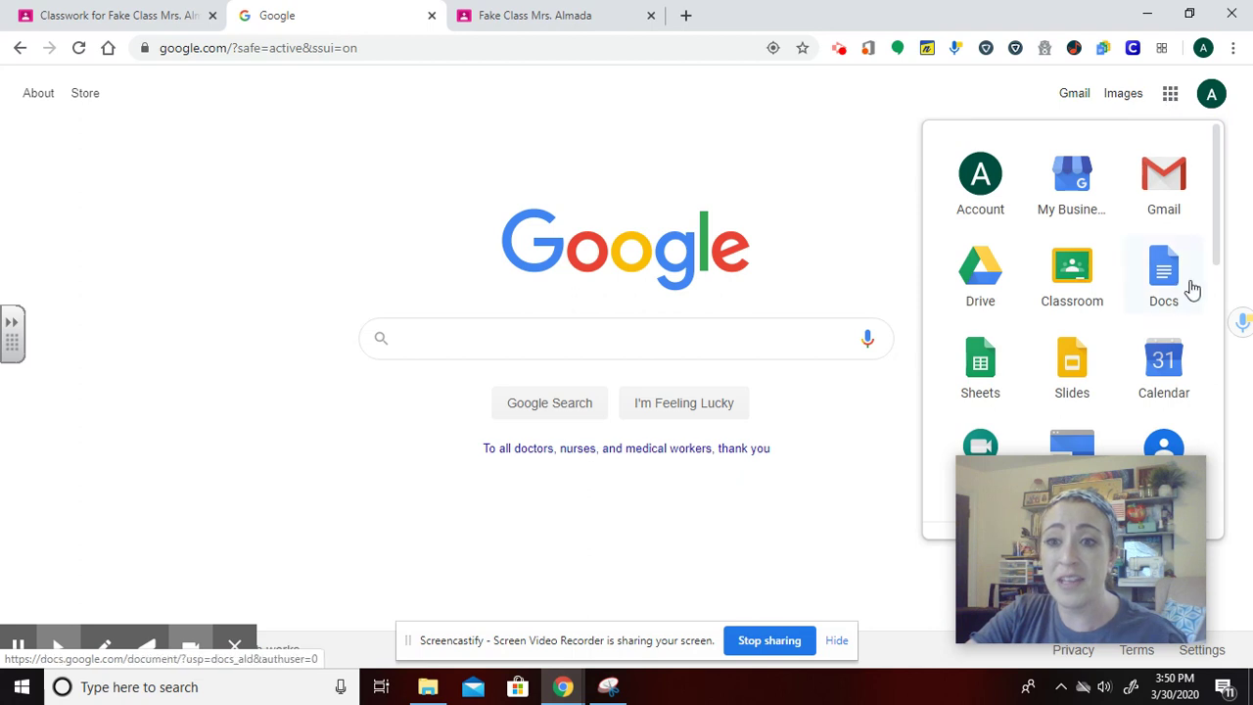
left_click(825, 173)
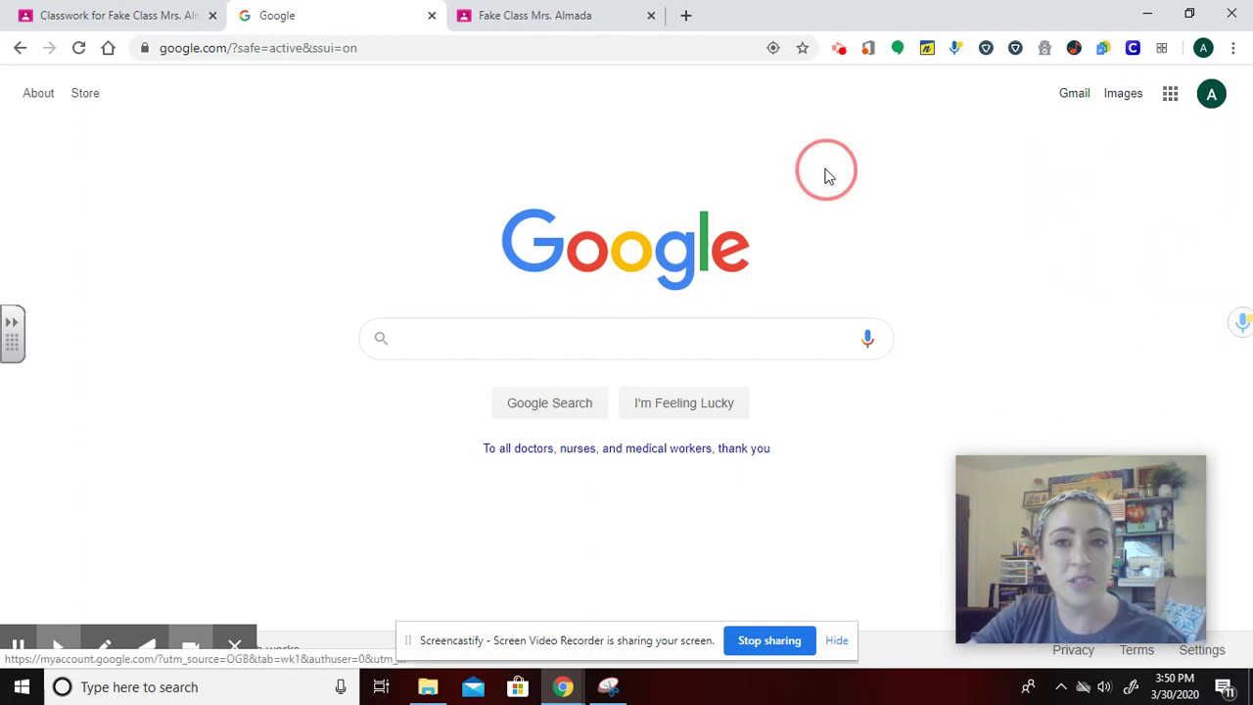
left_click(621, 343)
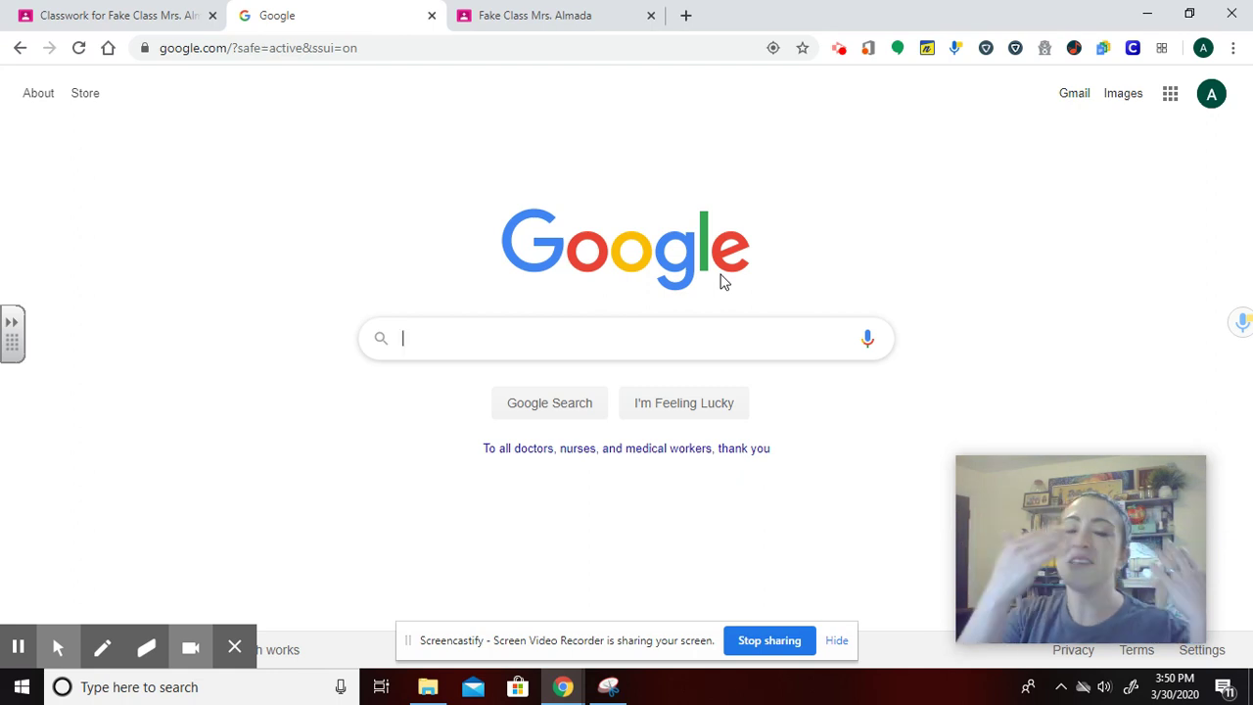
type("g")
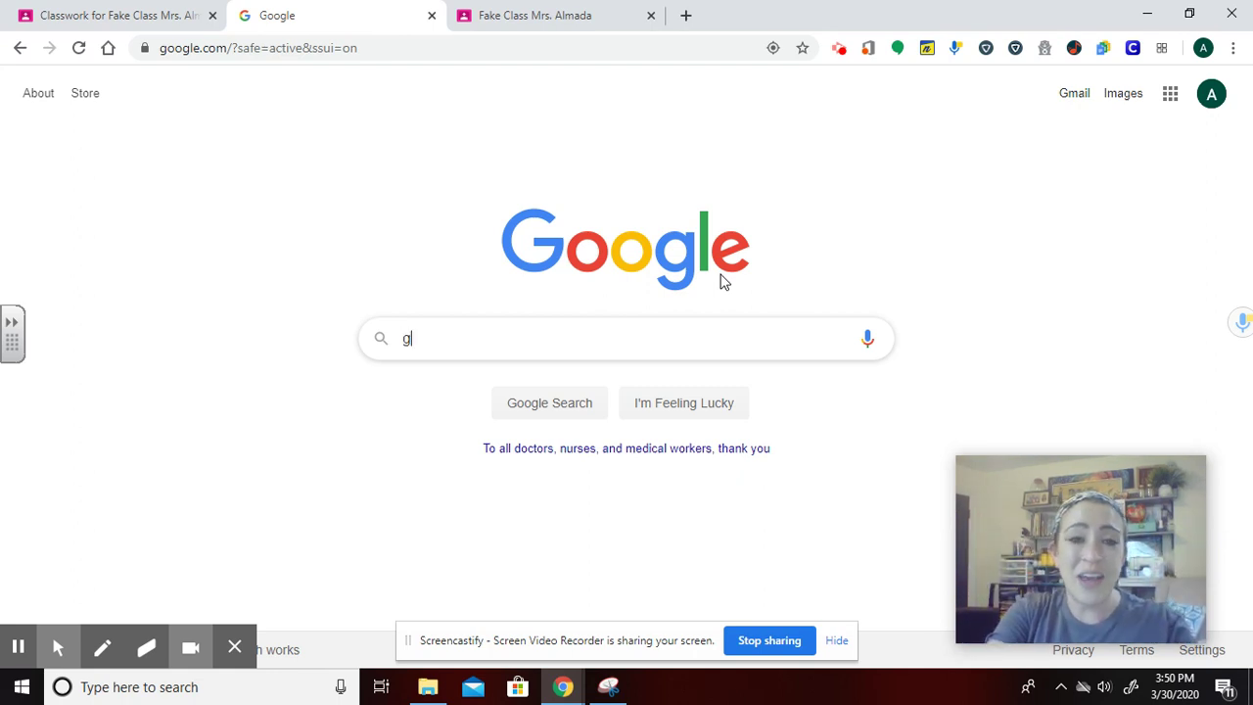
type("oogle forms")
key("Return")
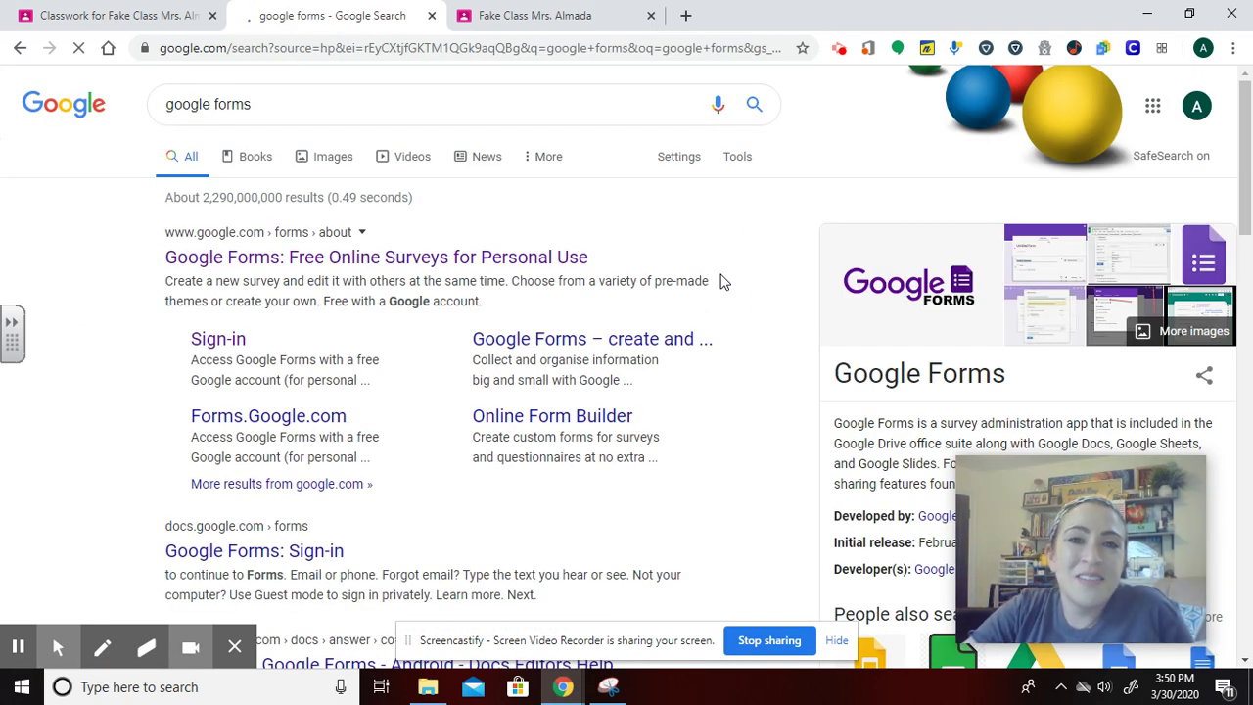
left_click(482, 258)
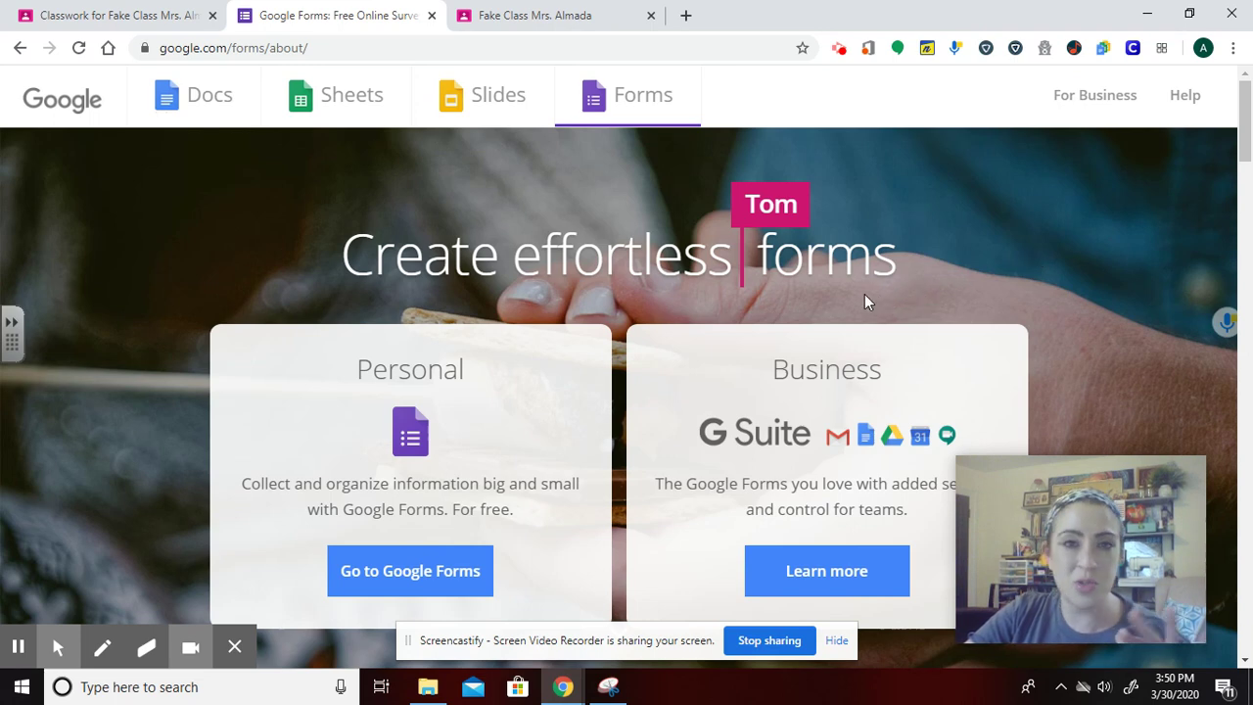
left_click(456, 573)
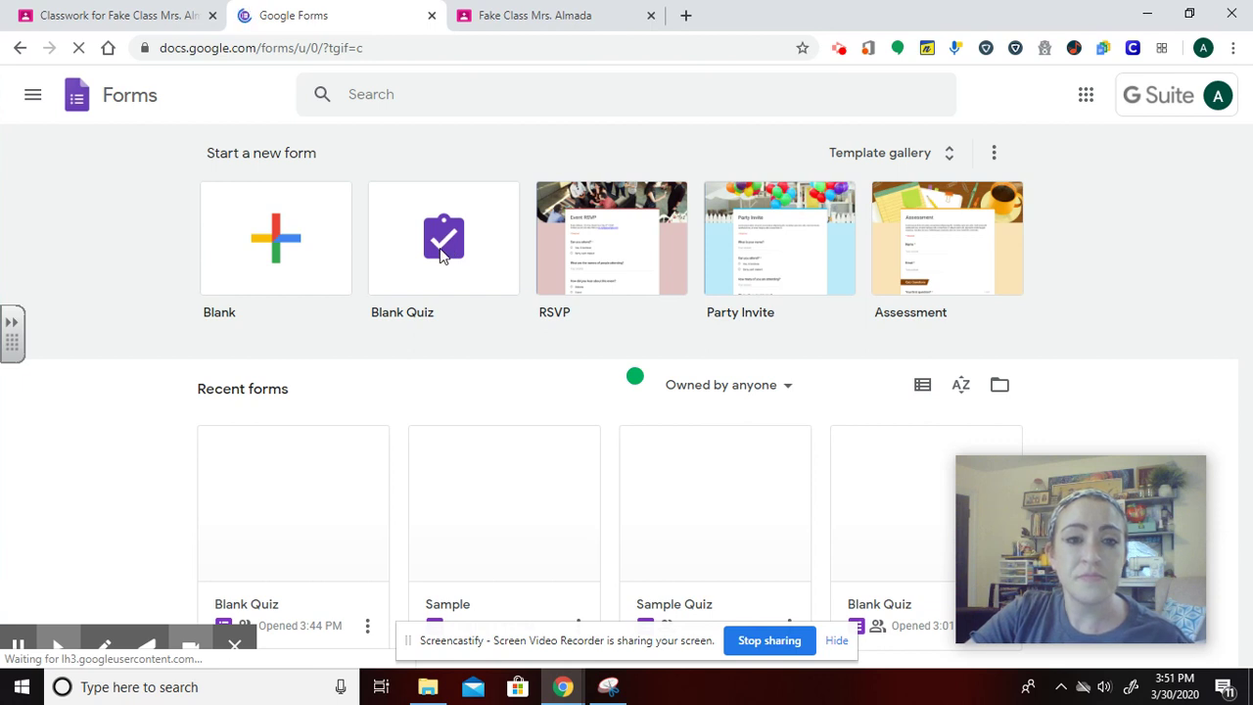
- Create a new form from the Blank Quiz template and title it "Fake Quiz"
left_click(443, 255)
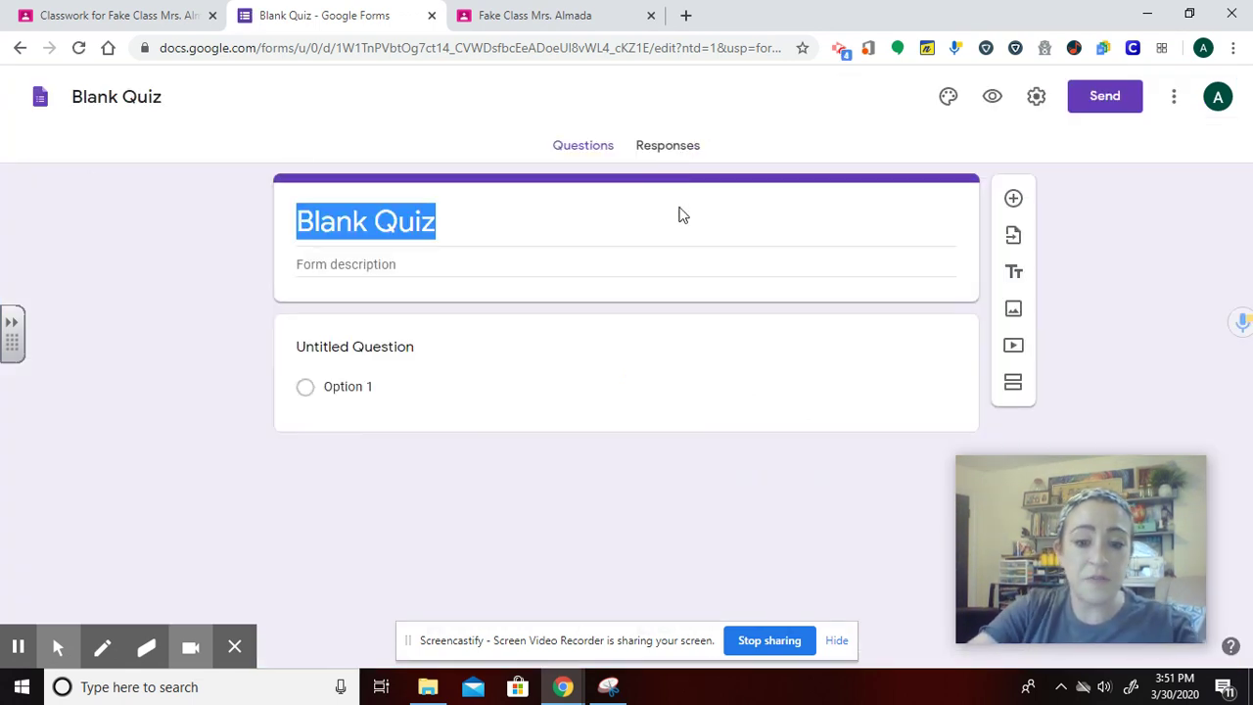
type("Q")
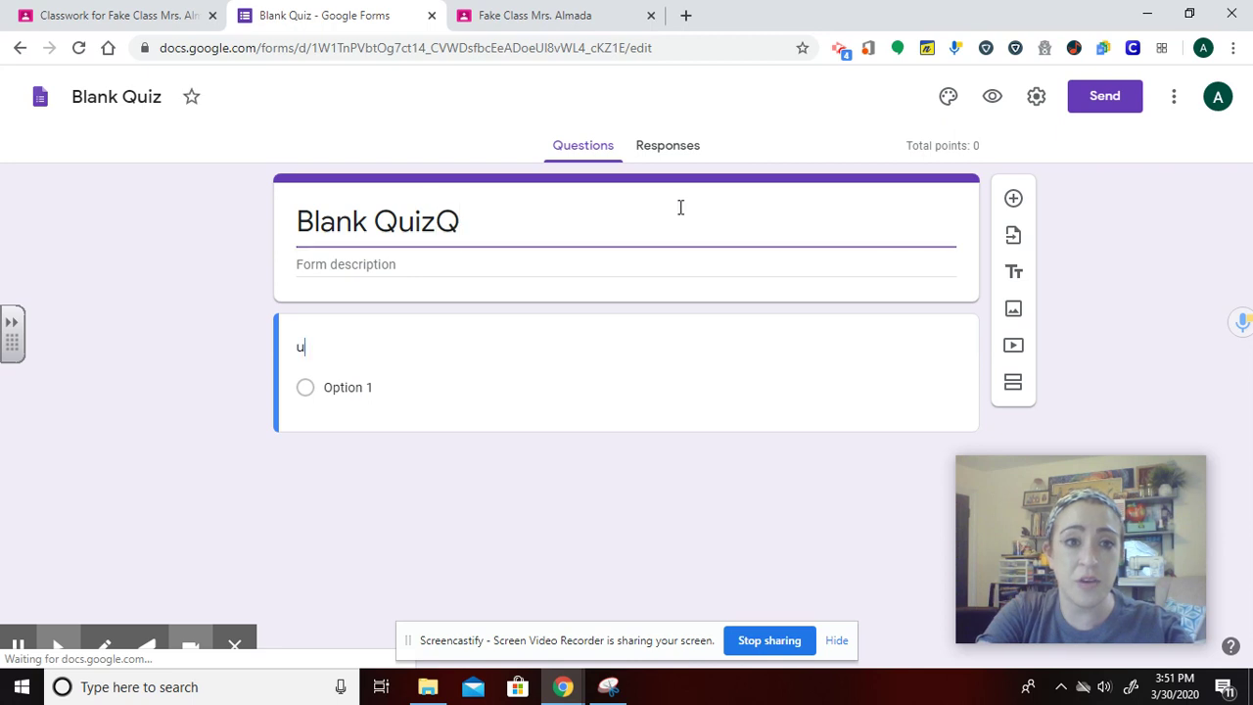
left_click(251, 214)
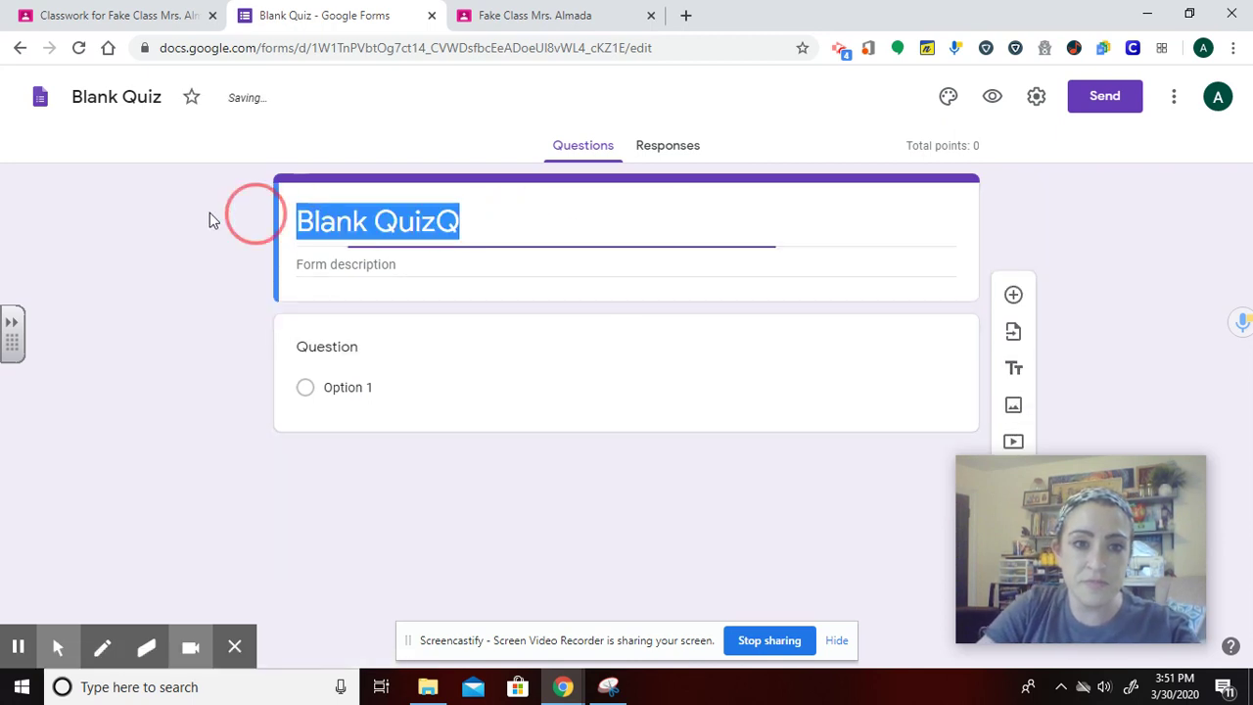
type("Fake Quiz")
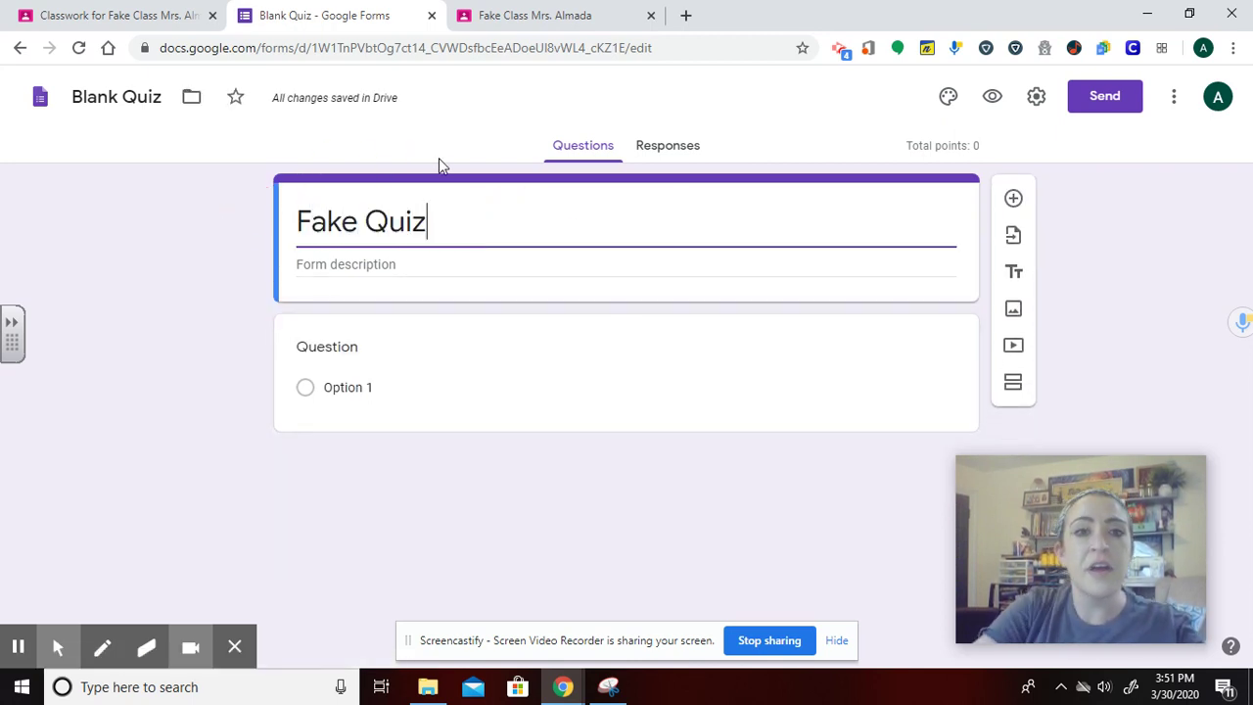
- Rename the form's file as "Fake Quiz"
left_click(120, 105)
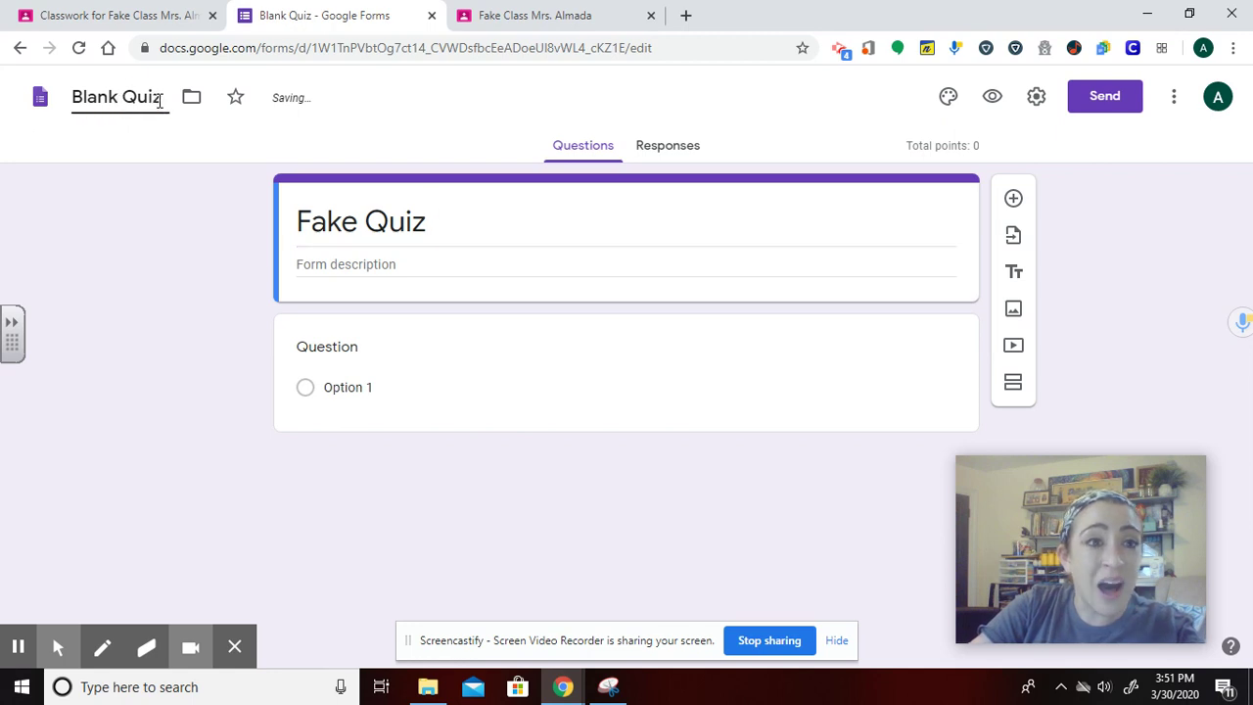
key("ctrl+a")
type("Fake Quiz")
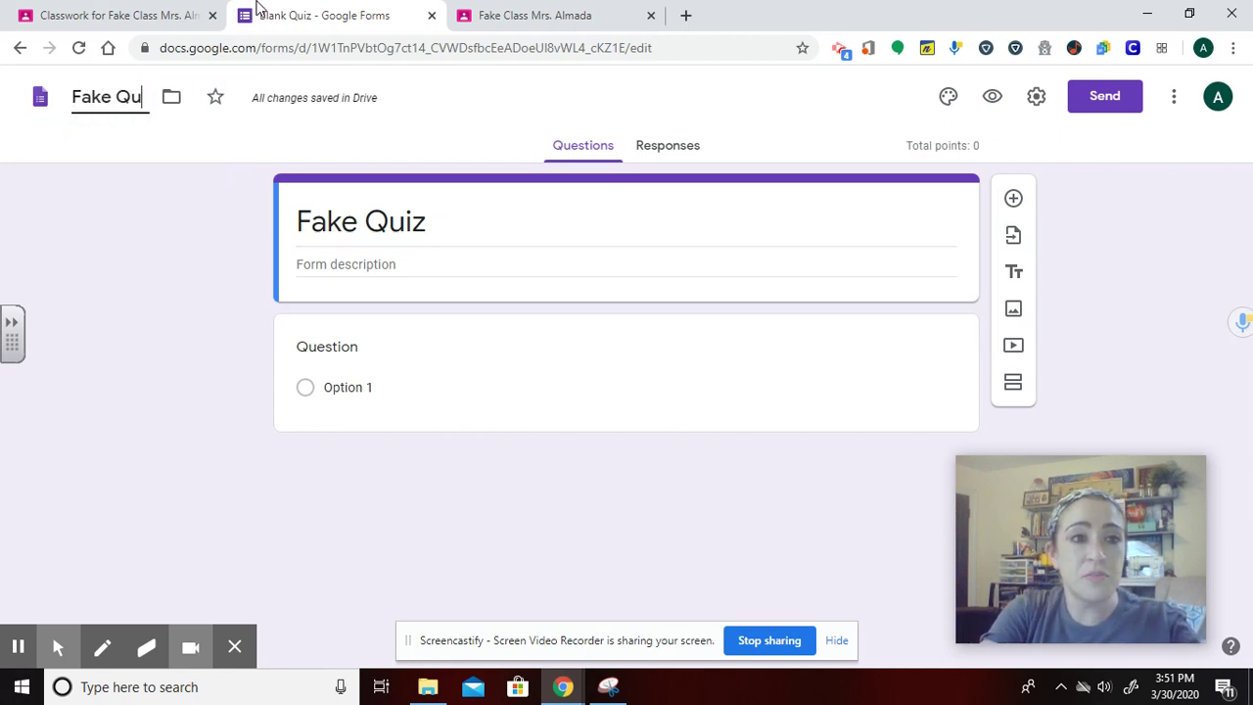
left_click(545, 260)
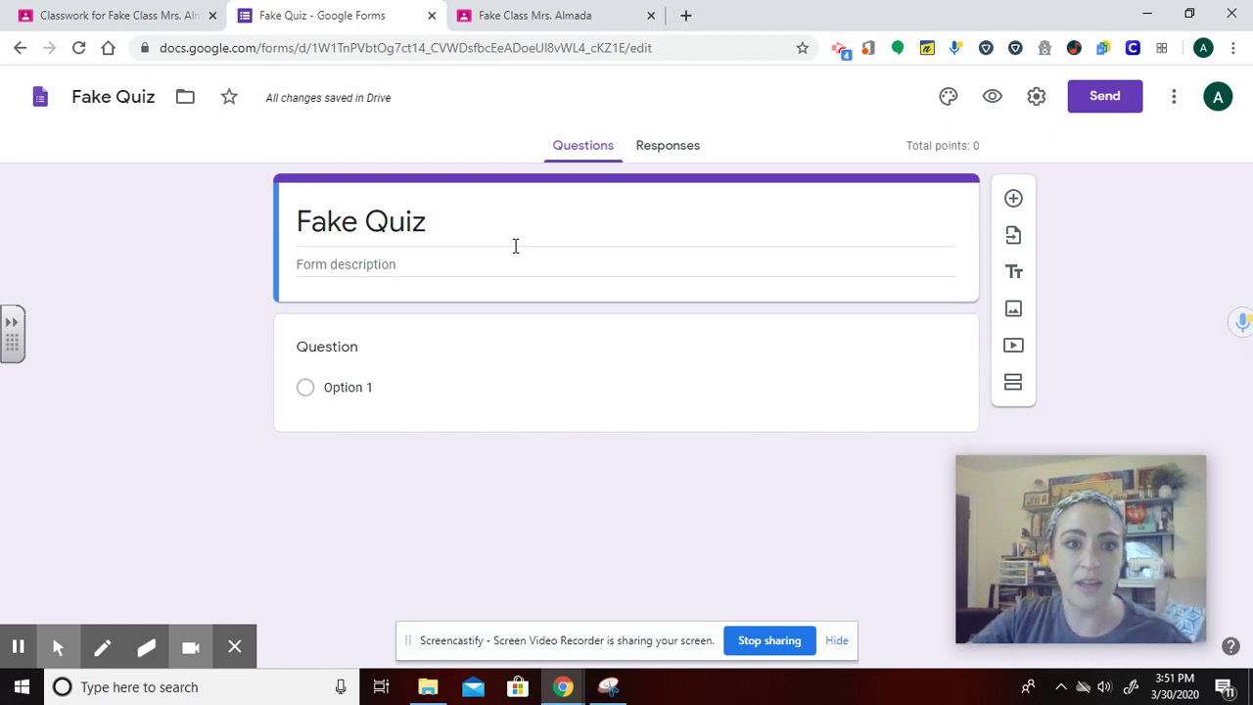
- Enter "What color is the sky?" as the first question and choose Multiple choice as its type
left_click(383, 357)
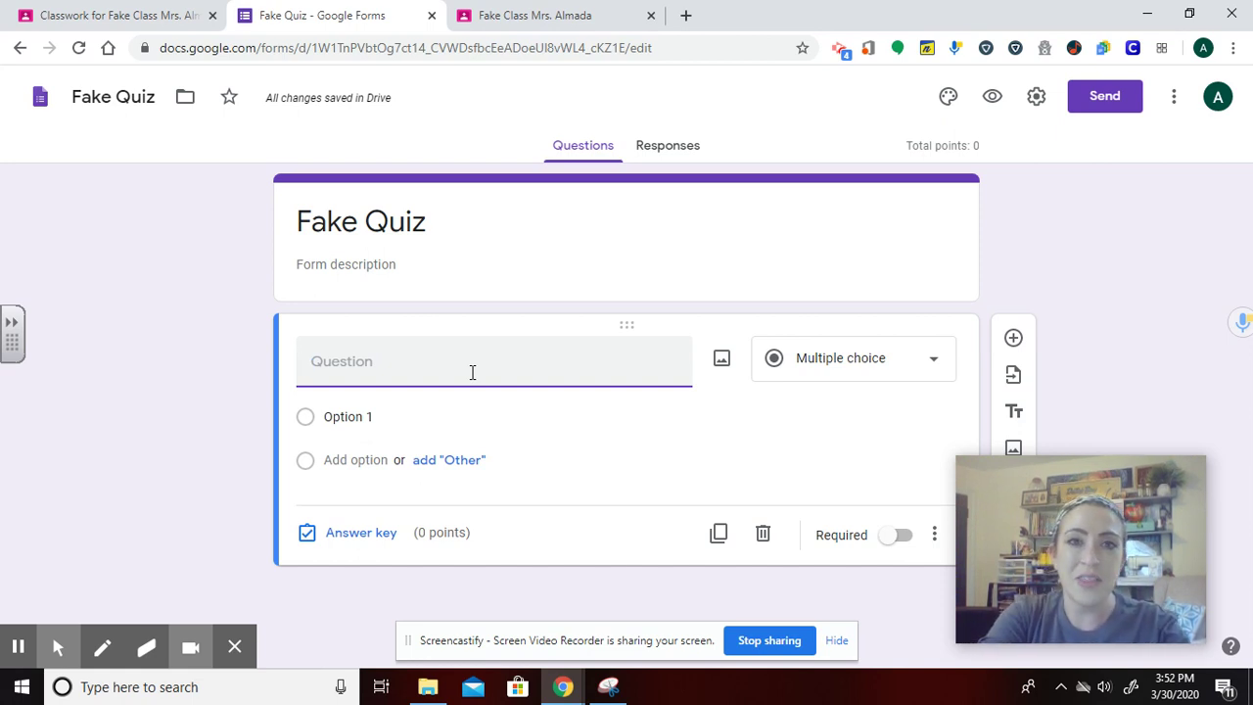
type("What color is ")
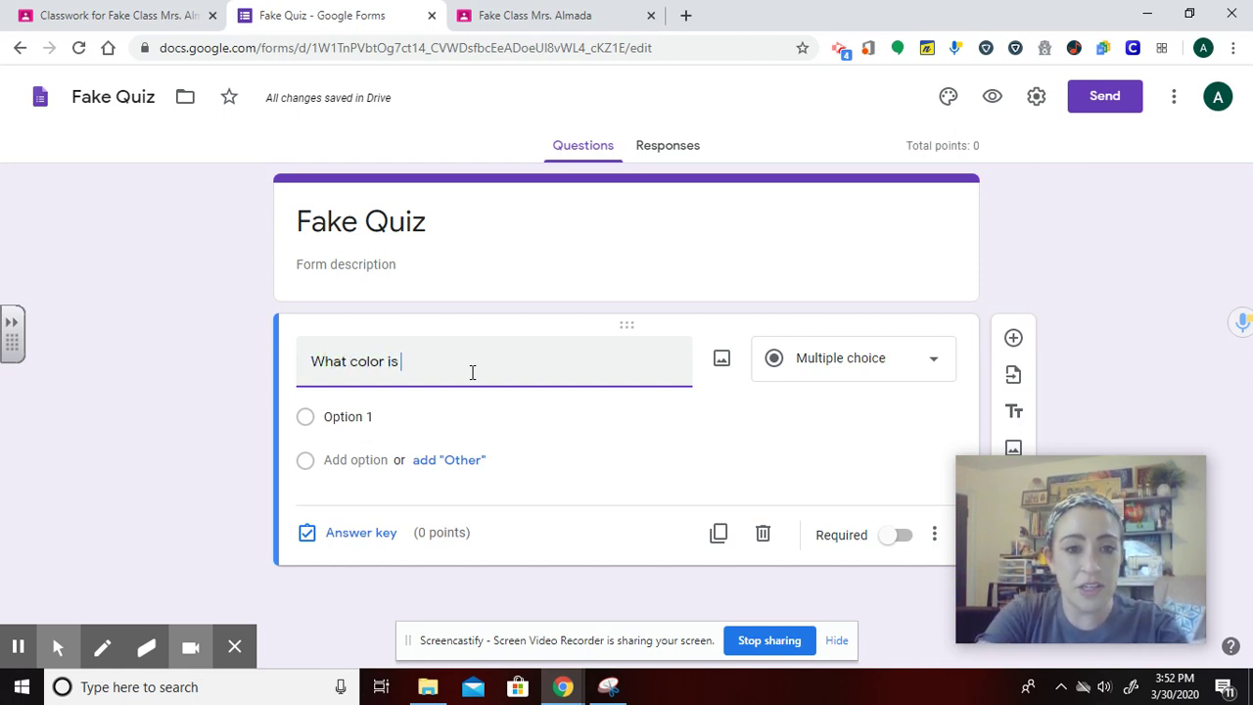
type("the sky?")
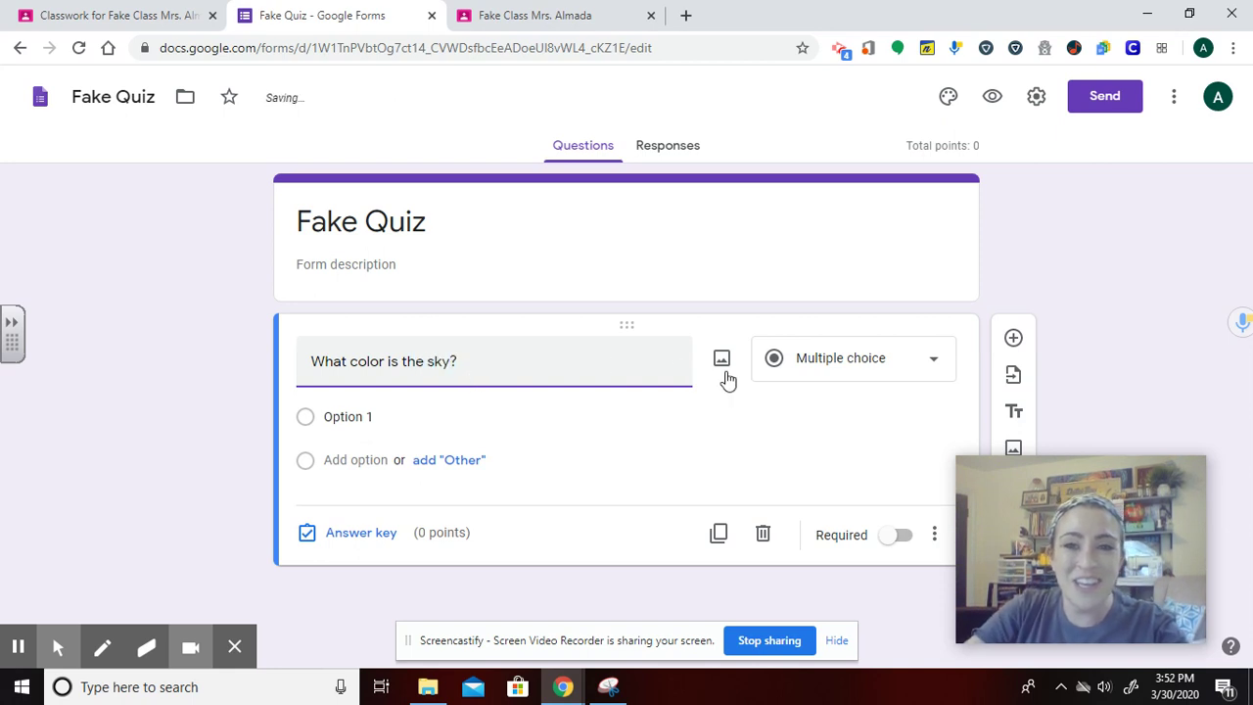
left_click(867, 362)
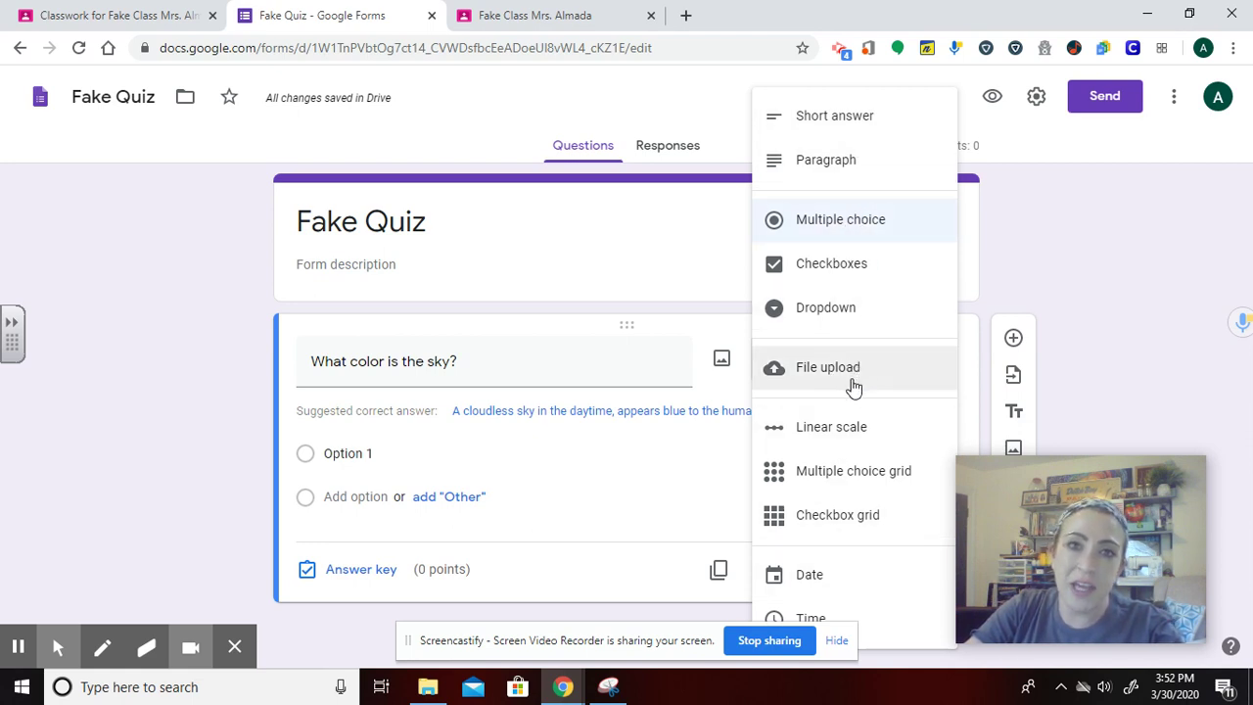
left_click(871, 229)
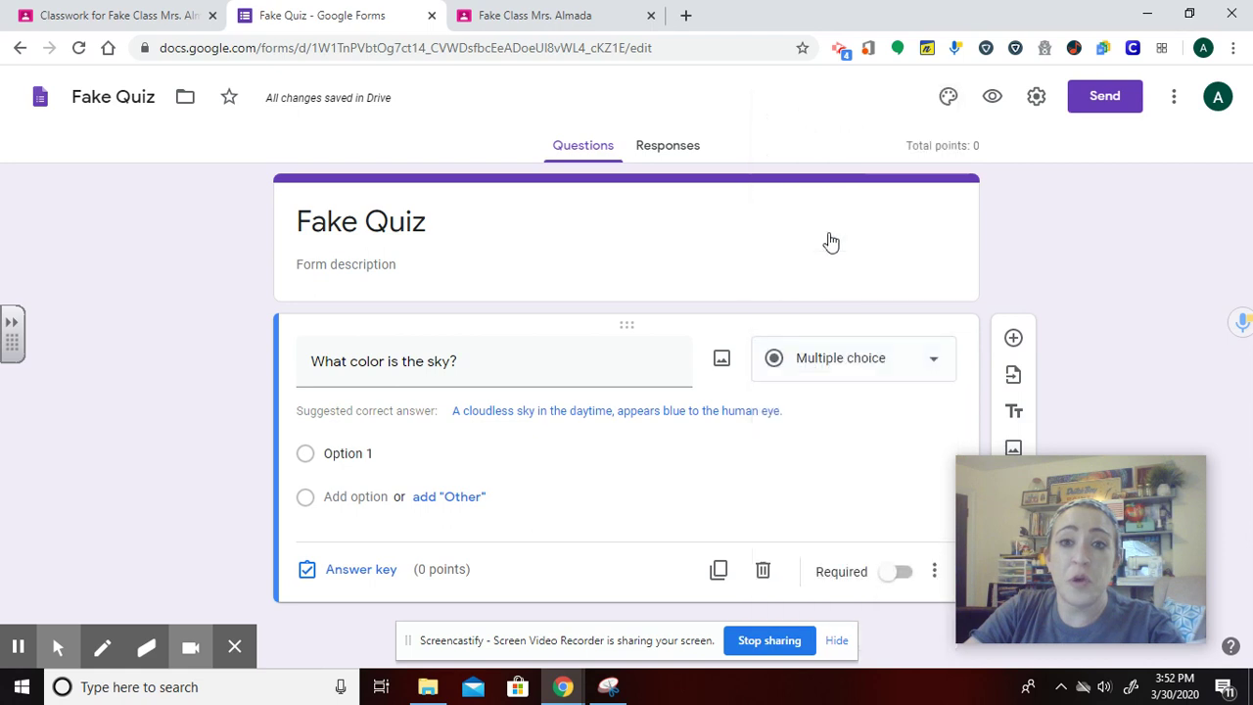
- Fill in four answer options for the sky question: blue, red, yellow and purple
left_click(430, 446)
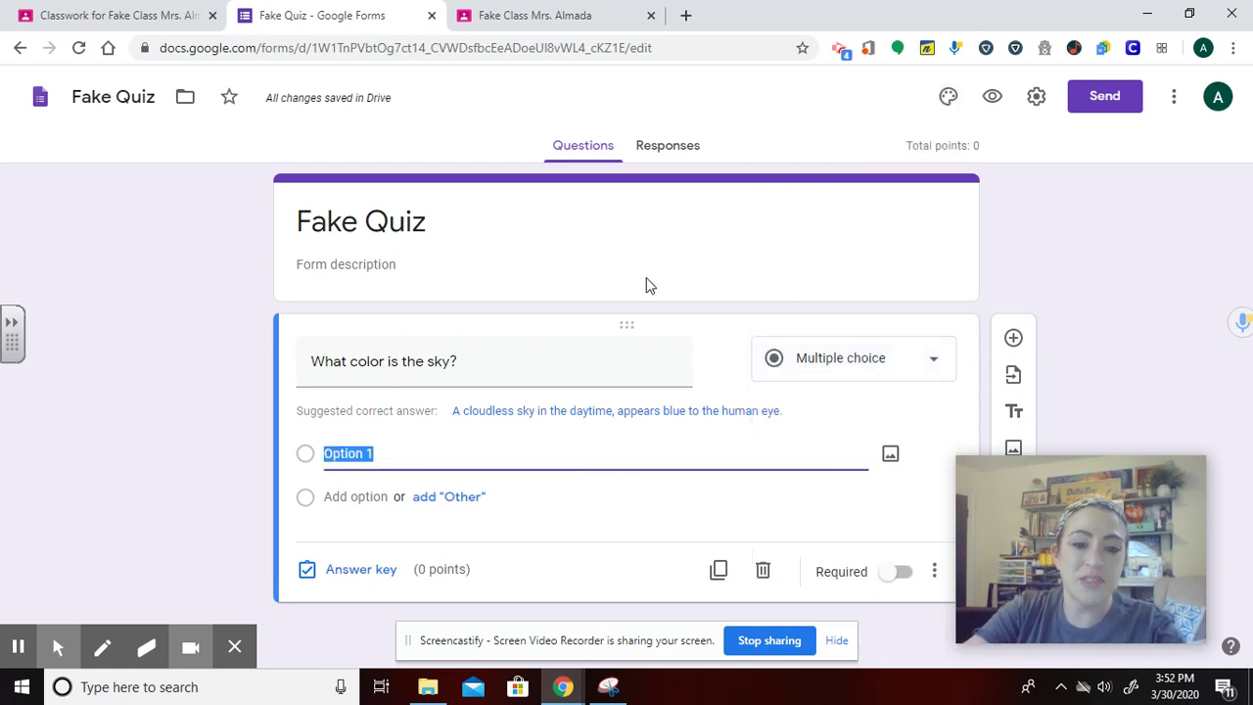
type("blue")
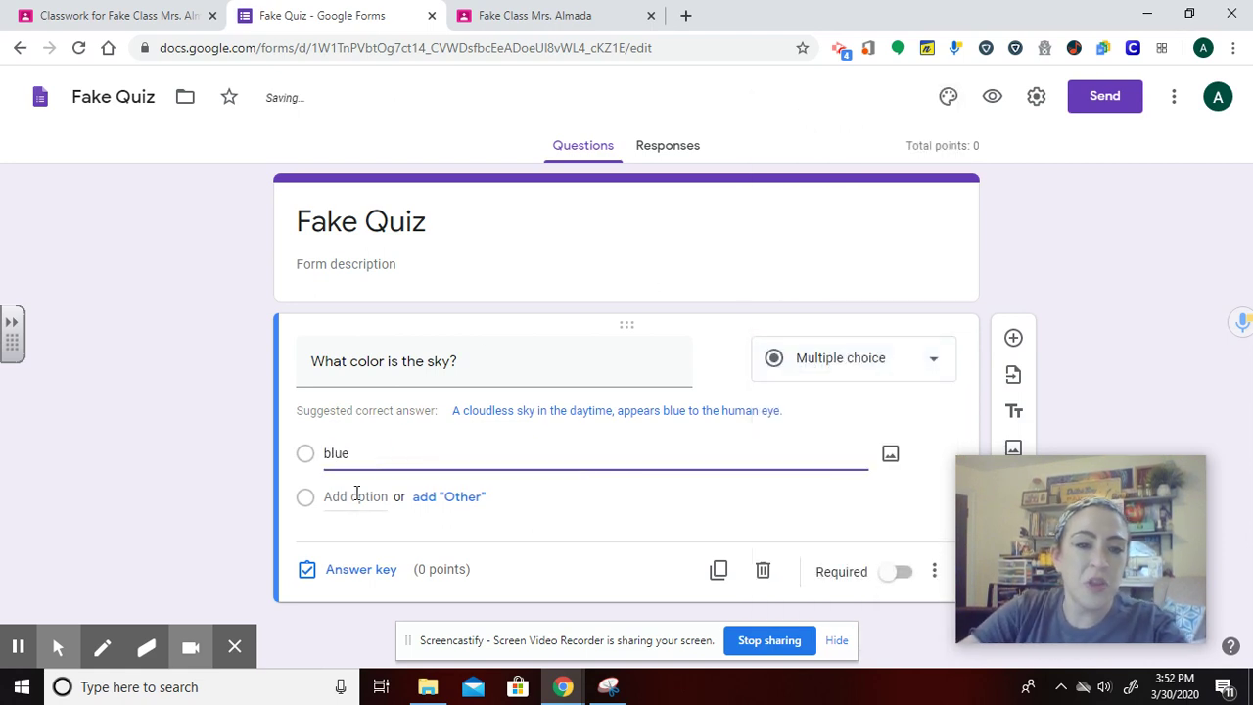
left_click(354, 496)
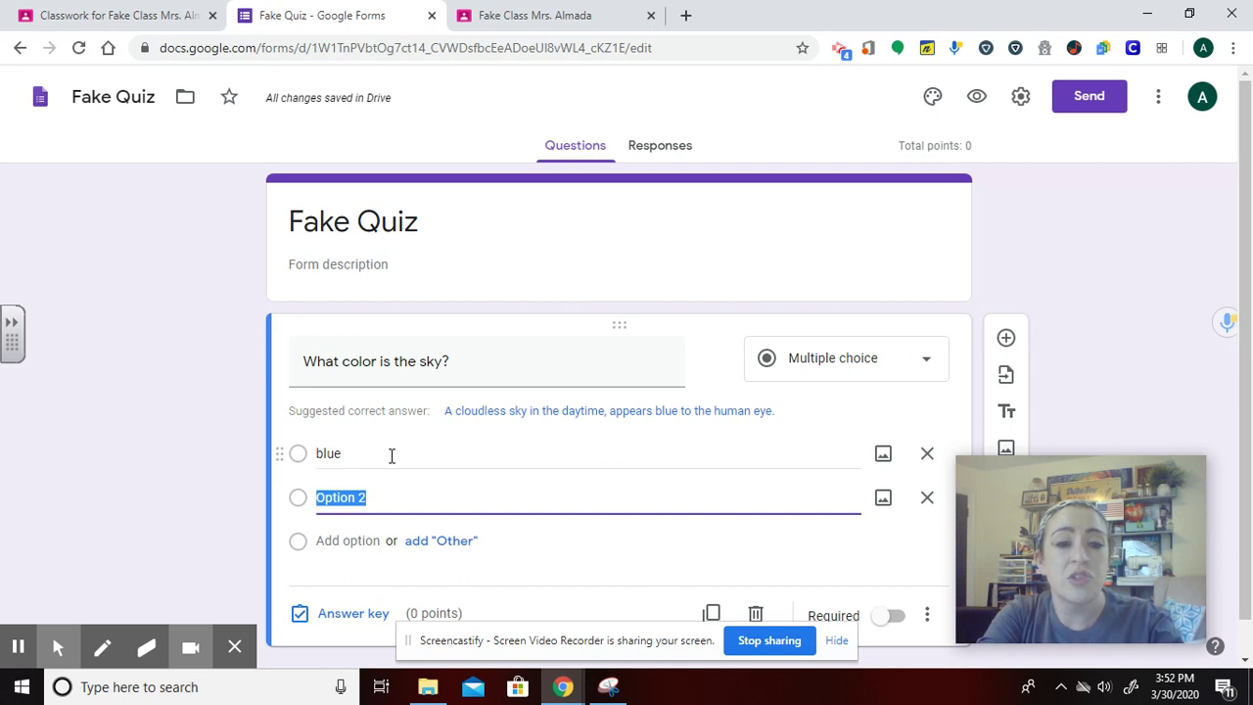
type("red")
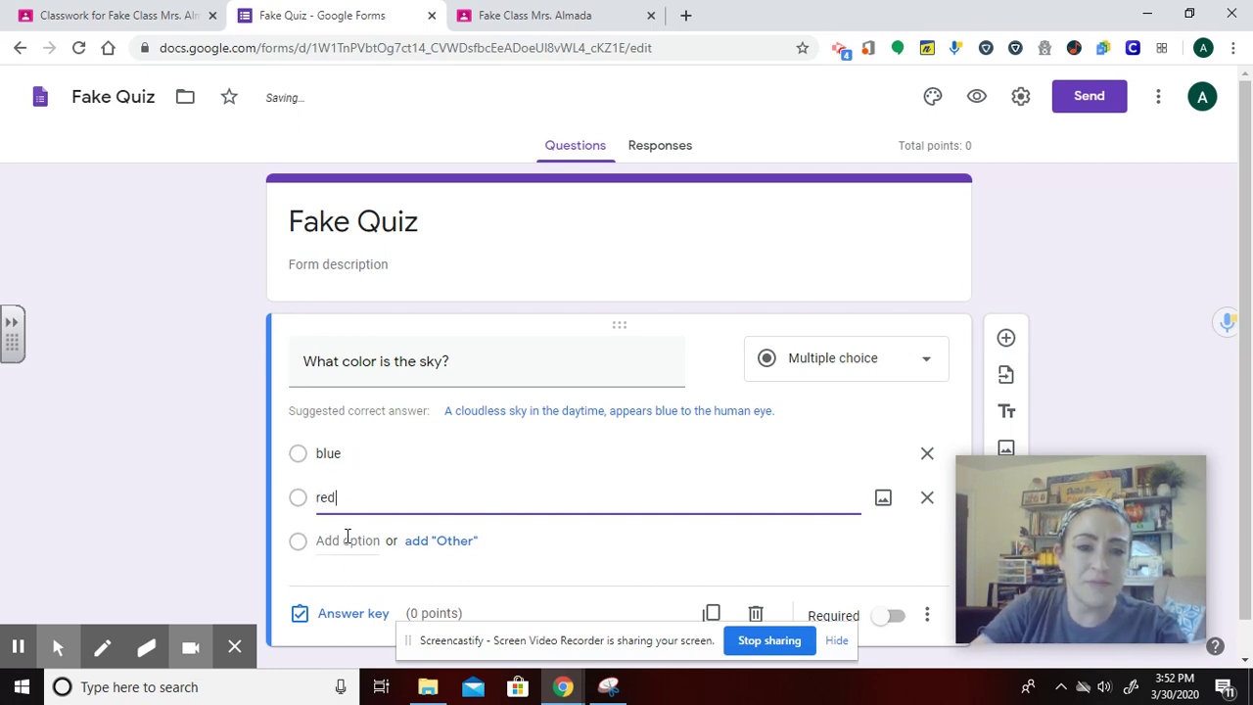
left_click(348, 540)
type("yellow")
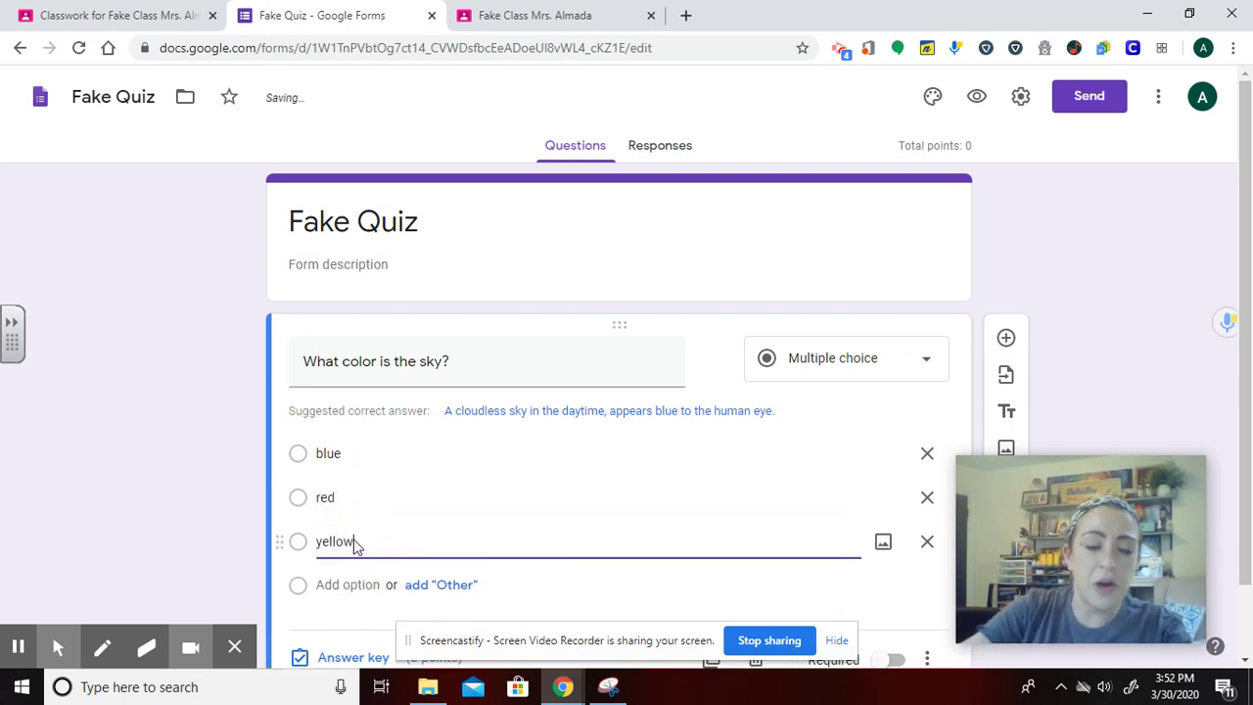
left_click(343, 584)
type("purple")
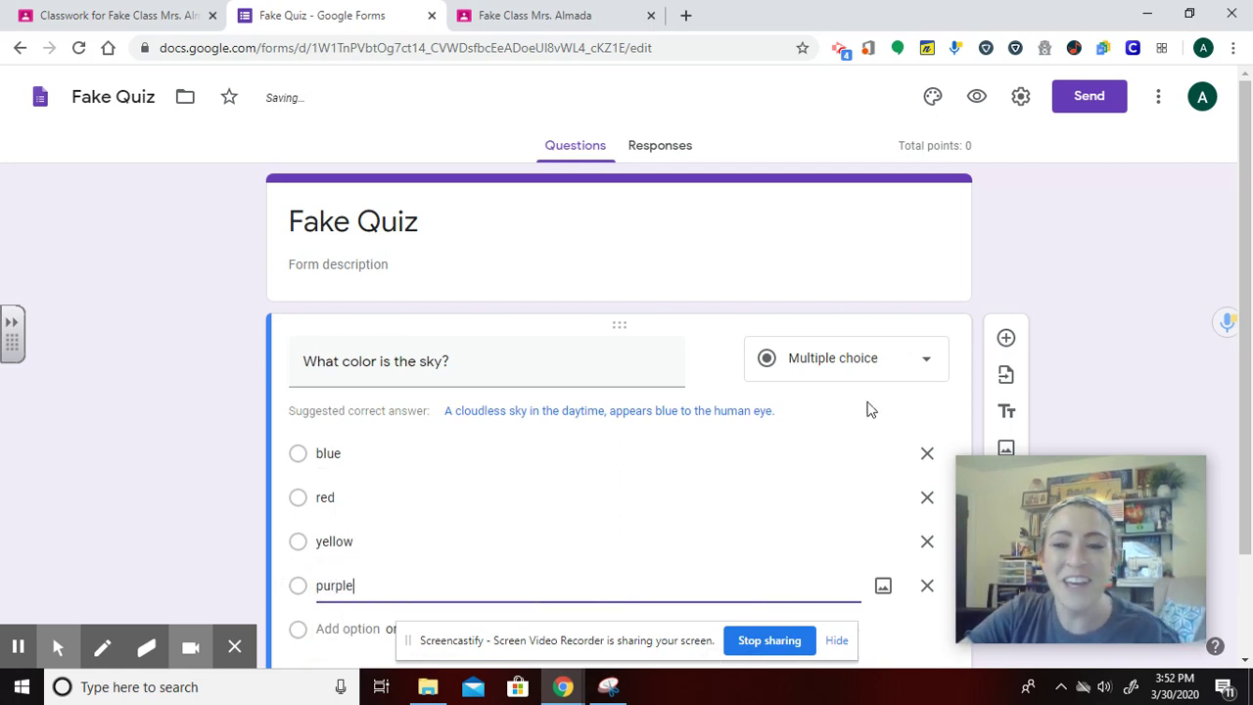
- Make the sky color question required
left_click_drag(1248, 371, 1248, 445)
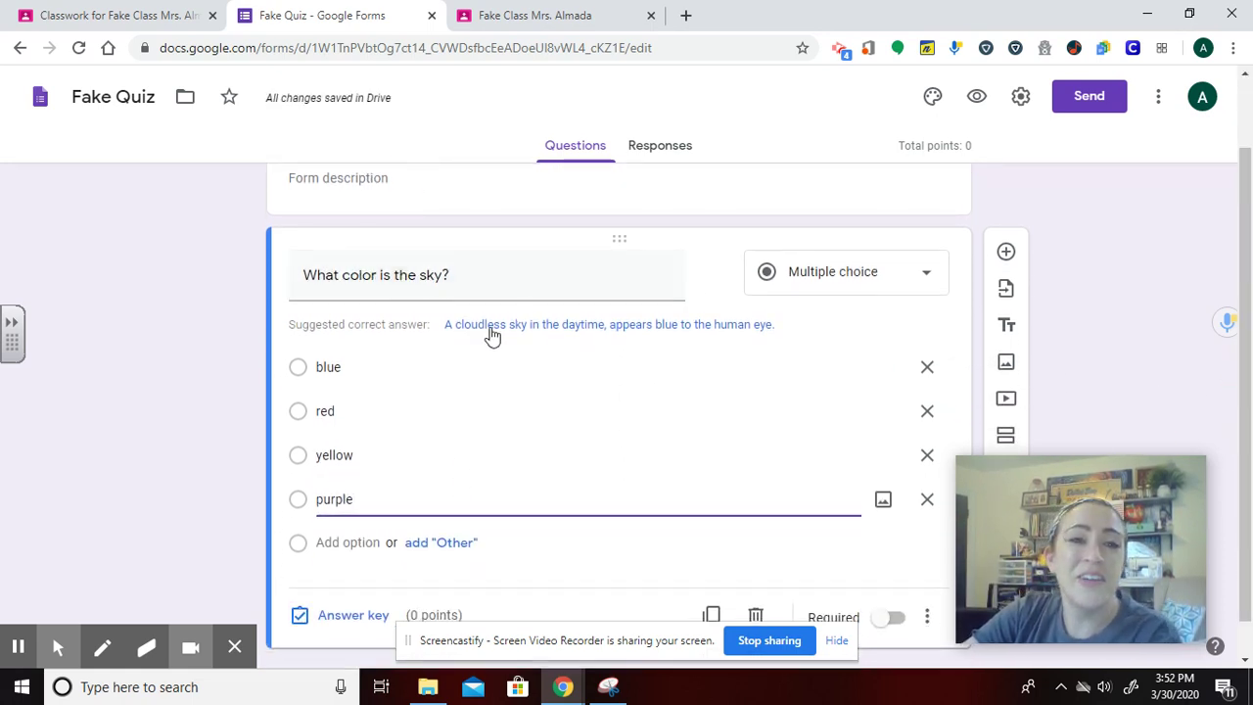
scroll(379, 570, "down", 1)
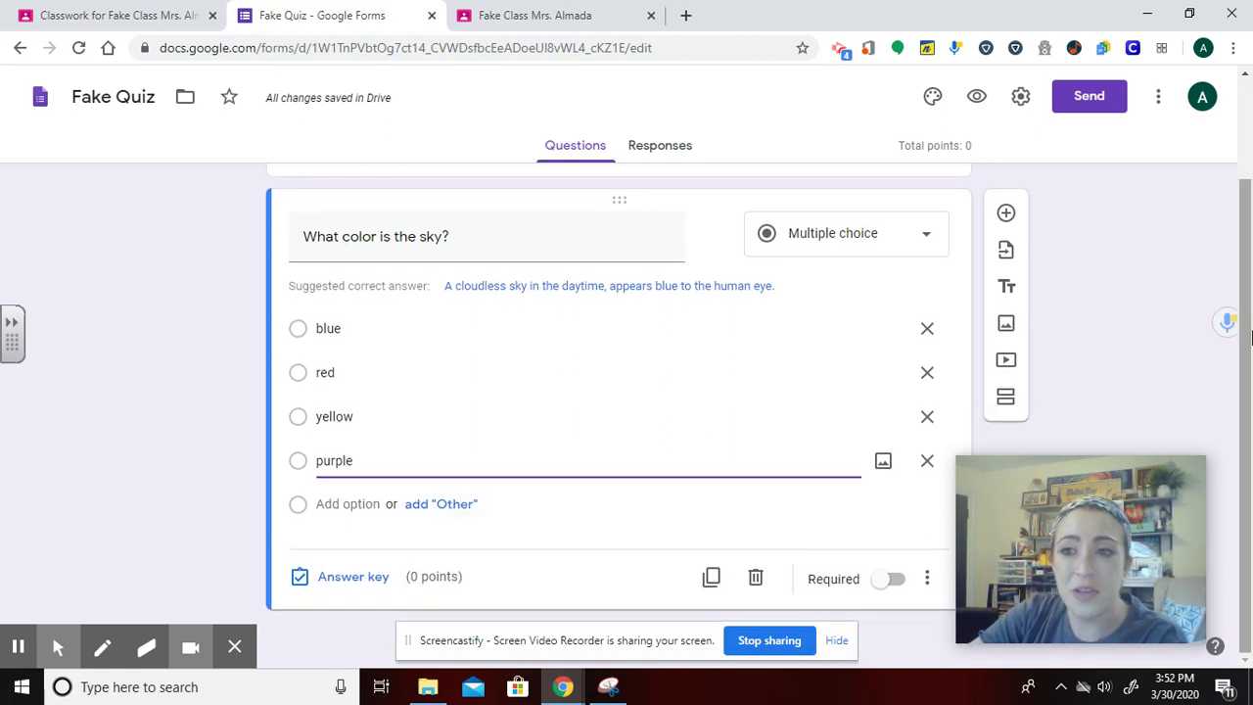
left_click(896, 580)
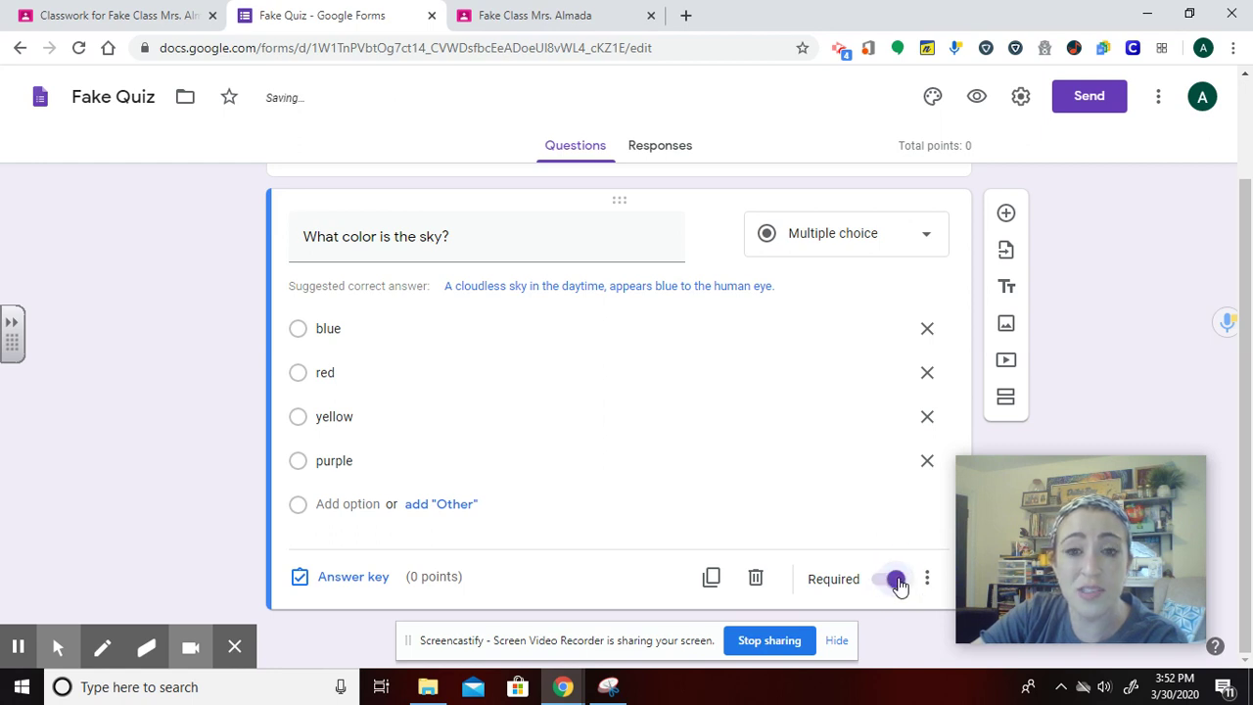
- Set the sky question's answer key to 1 point with blue as the correct answer
left_click(354, 577)
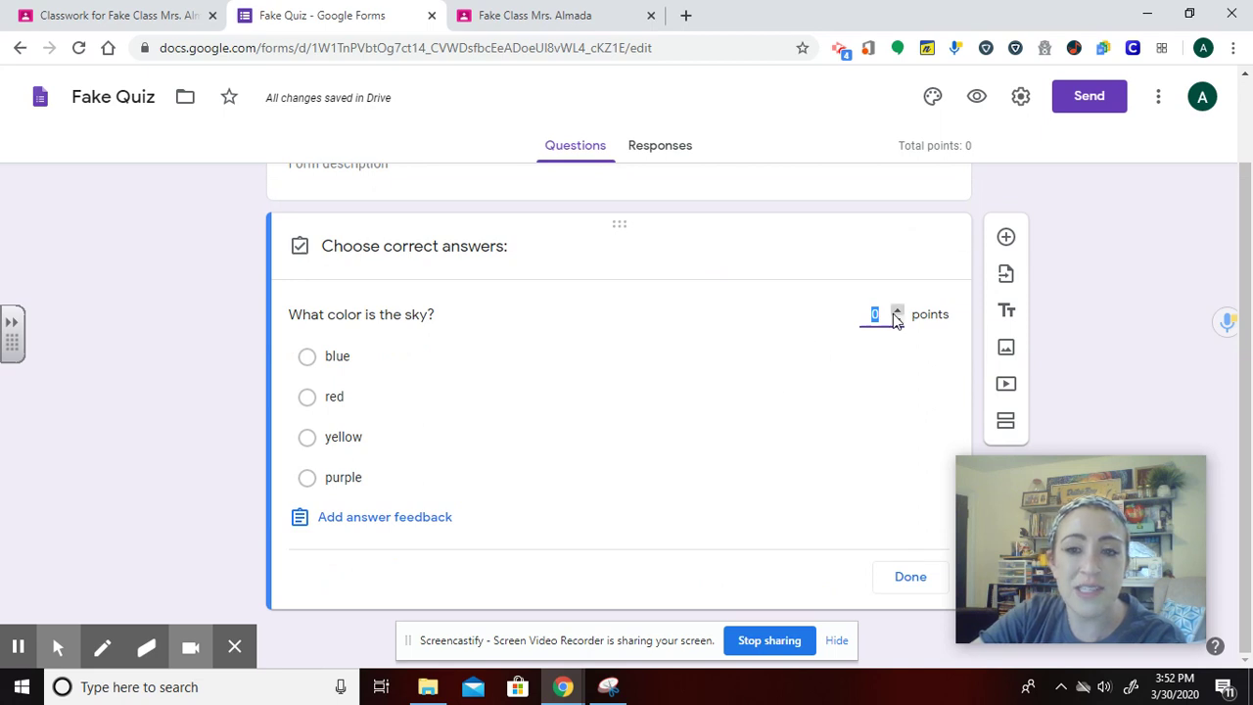
left_click(895, 314)
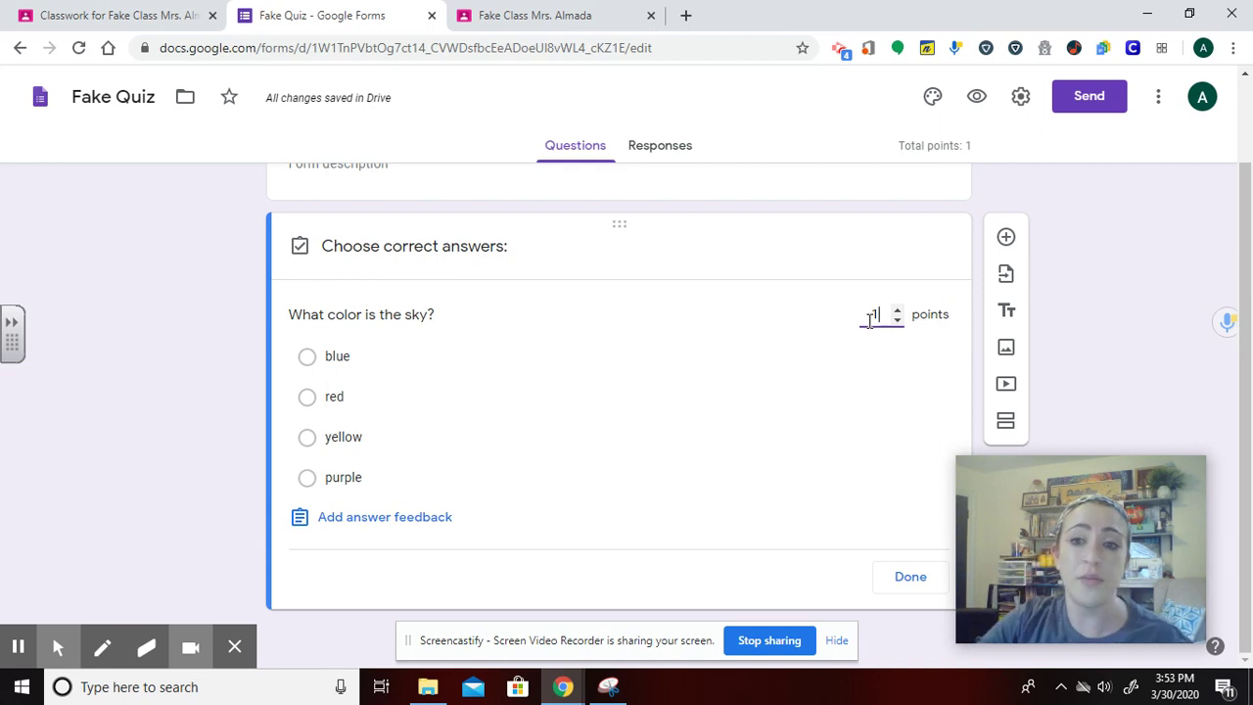
left_click(343, 360)
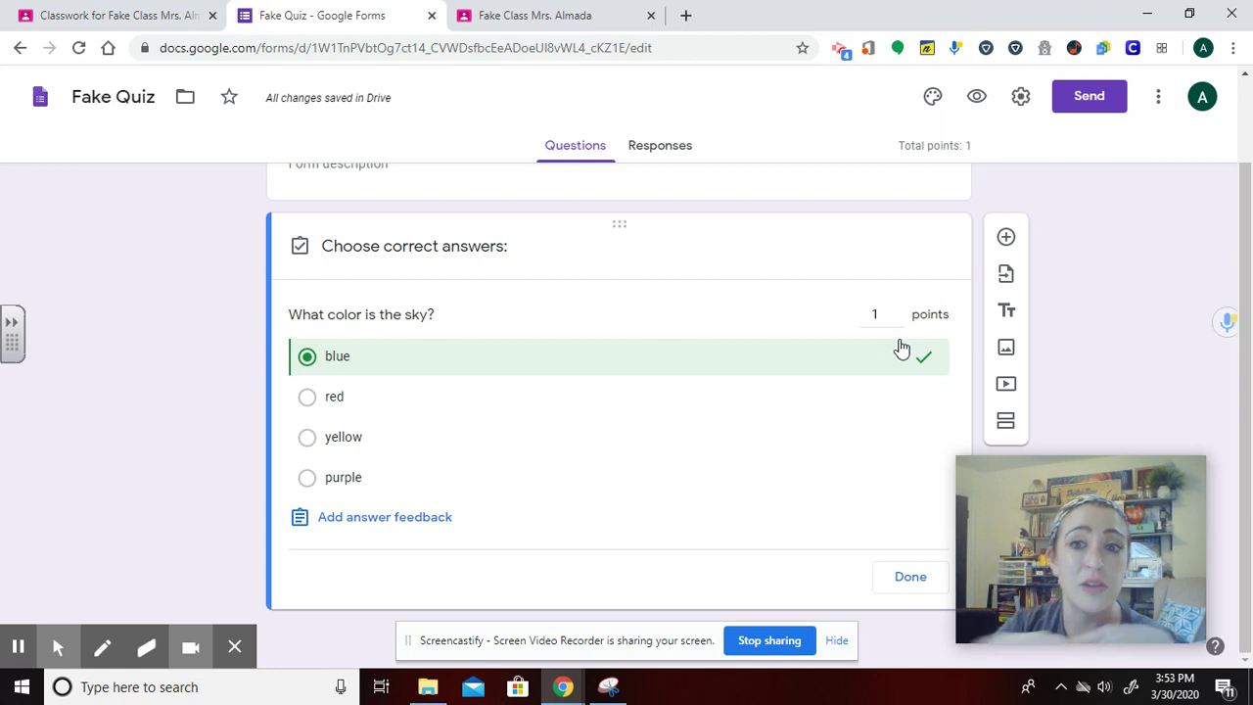
left_click(905, 579)
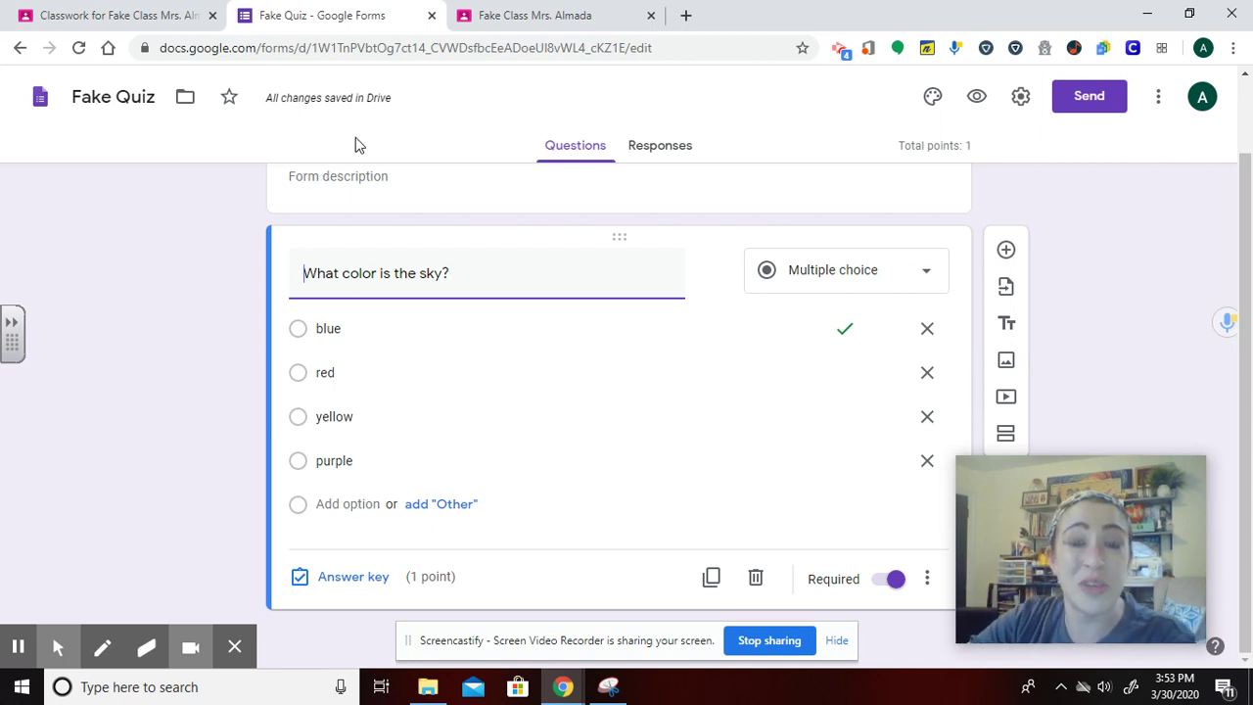
- Switch to the teacher's Classwork page for Fake Class in Google Classroom
left_click(116, 16)
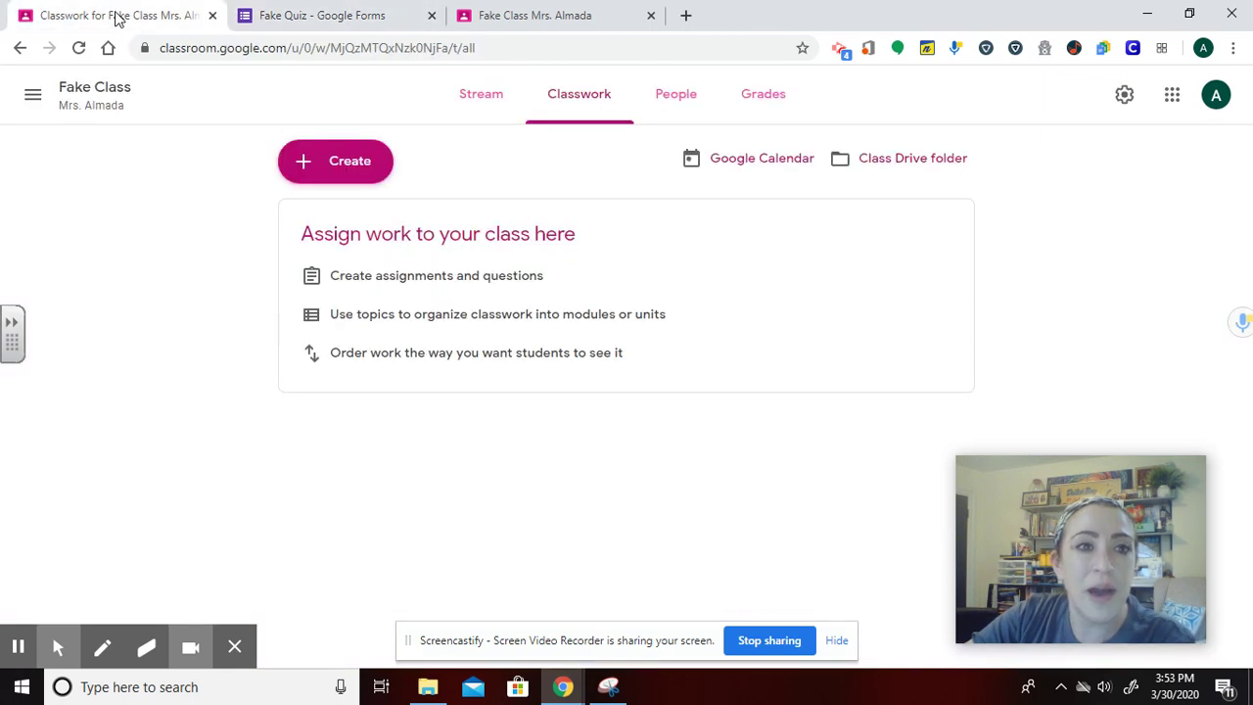
left_click(341, 171)
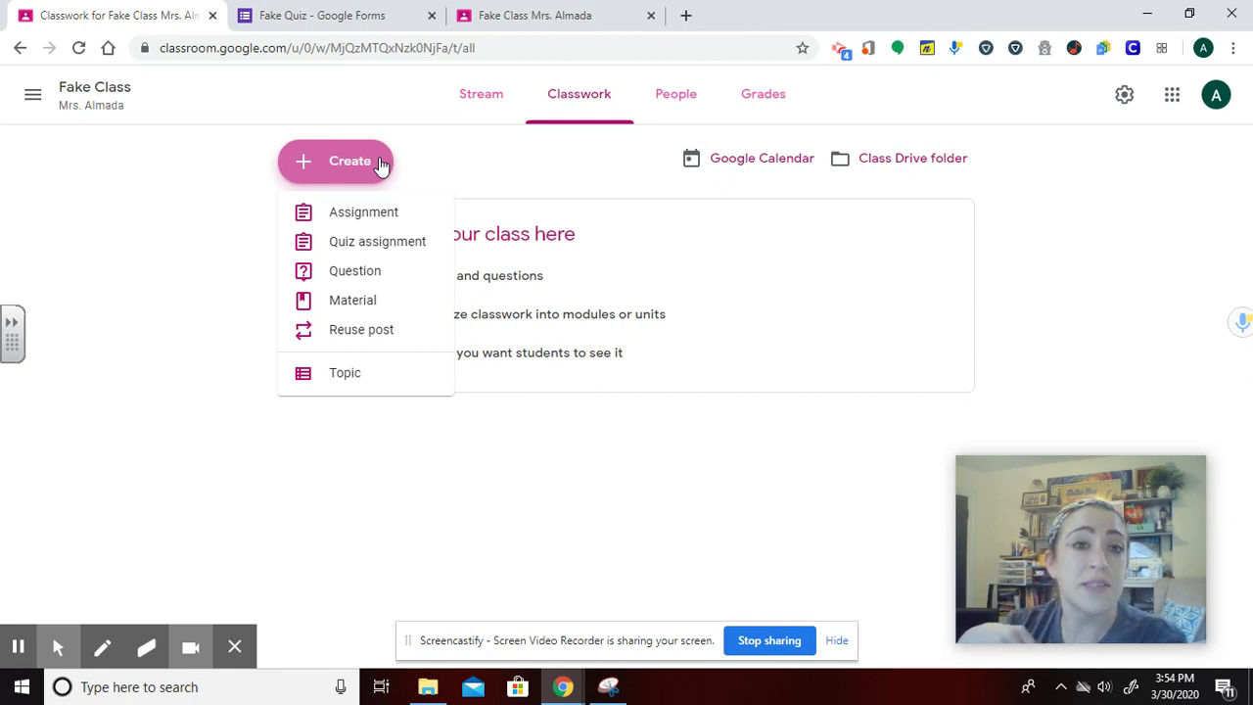
left_click(348, 253)
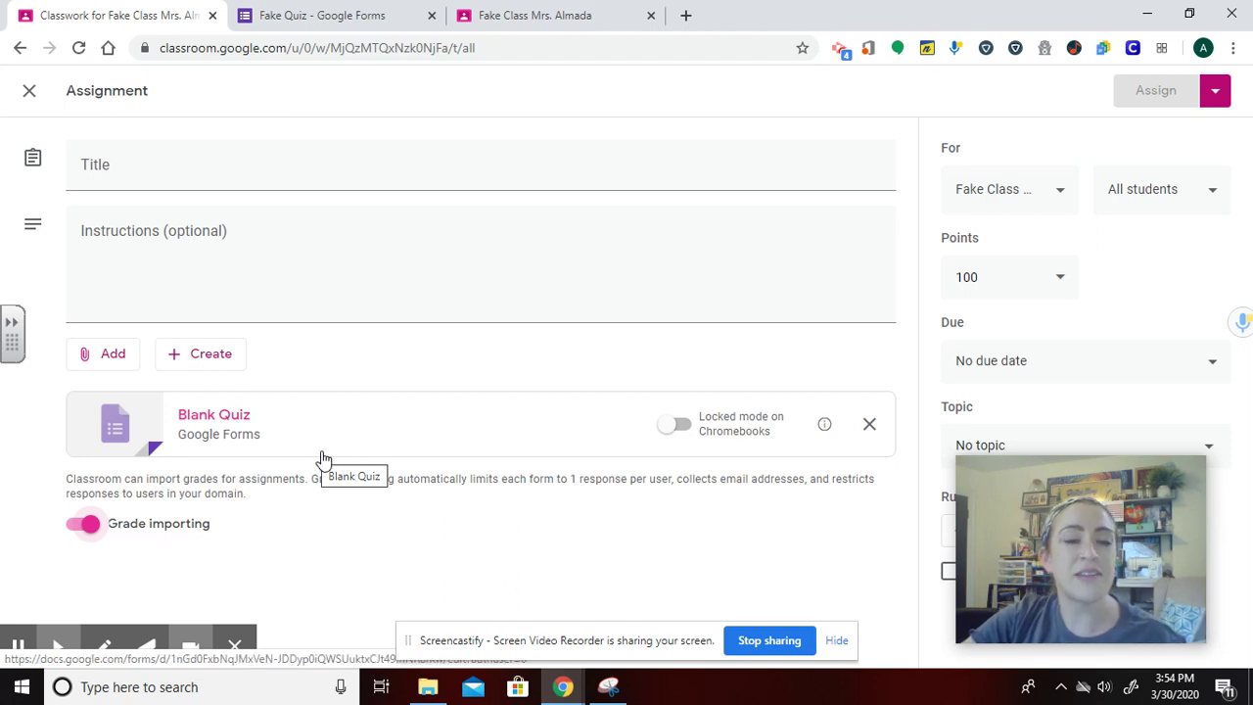
left_click(868, 426)
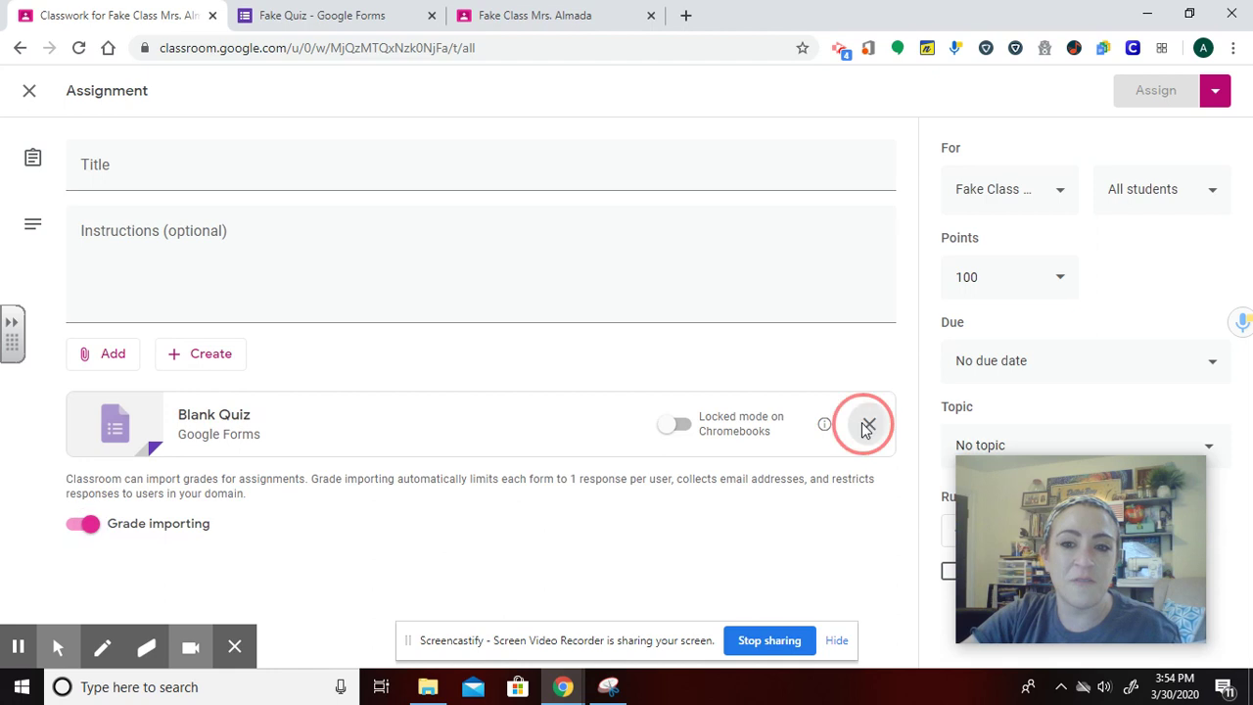
left_click(32, 91)
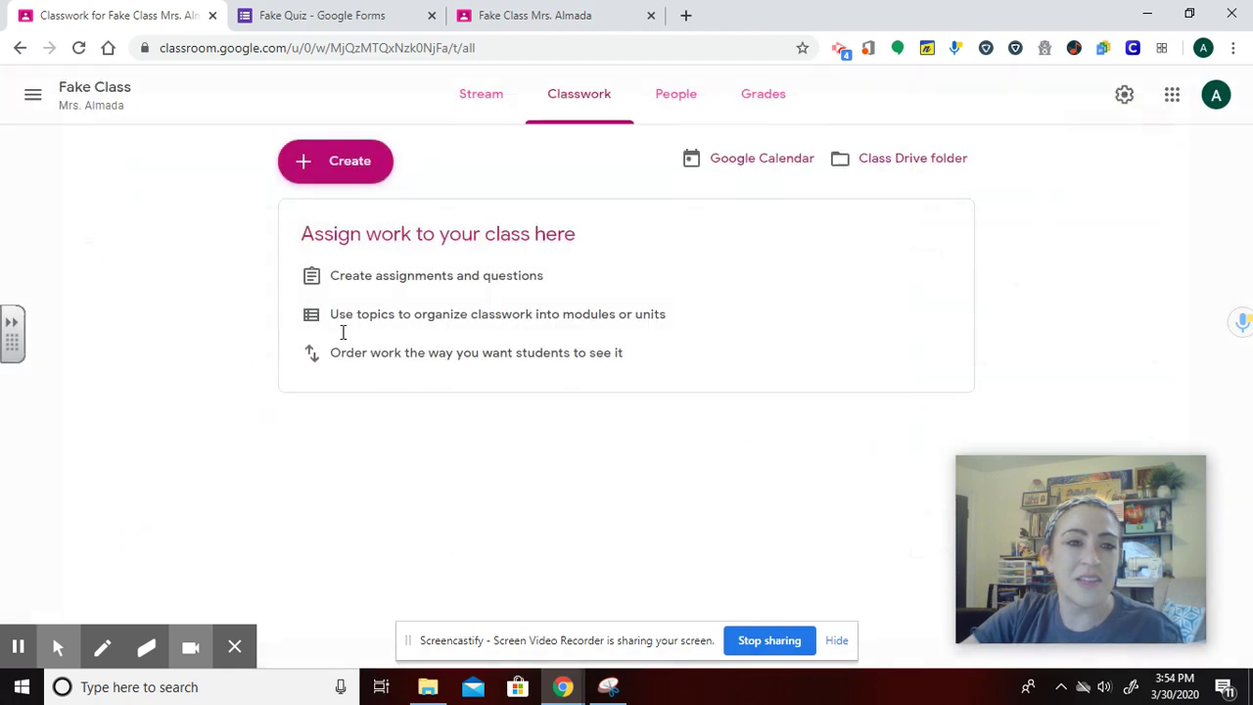
- Create a regular assignment in the classwork and title it Fake Quiz
left_click(350, 164)
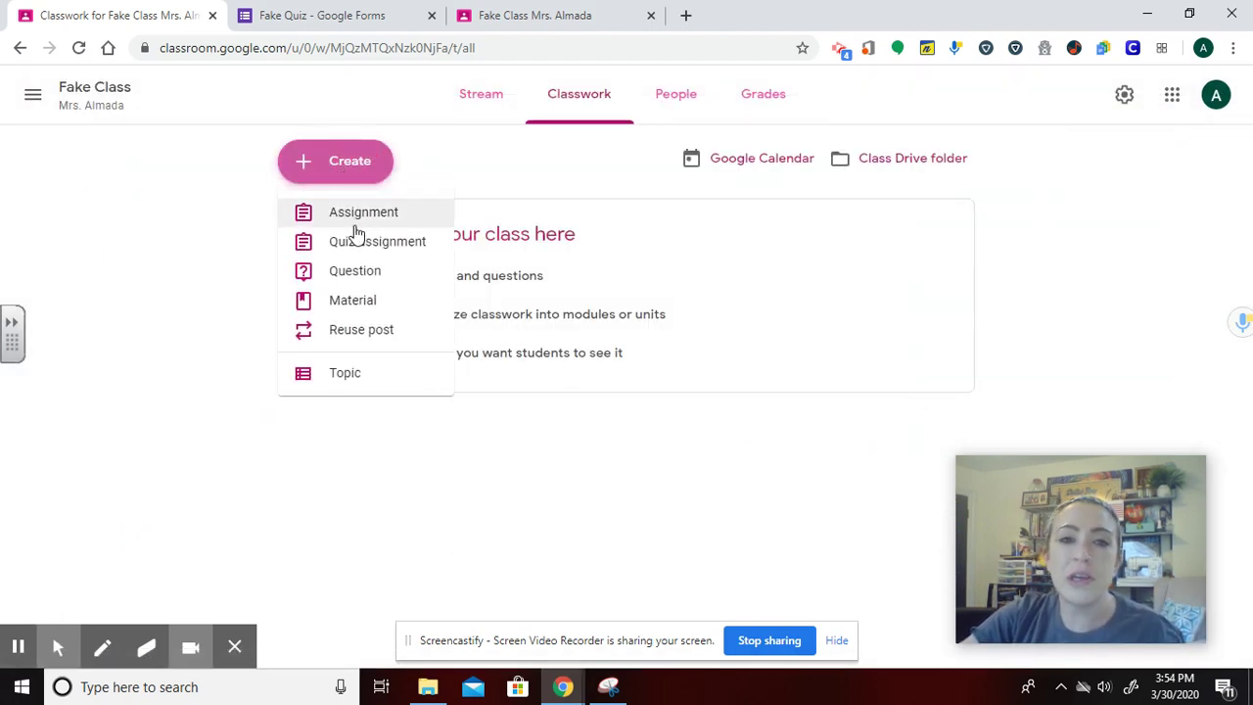
left_click(353, 223)
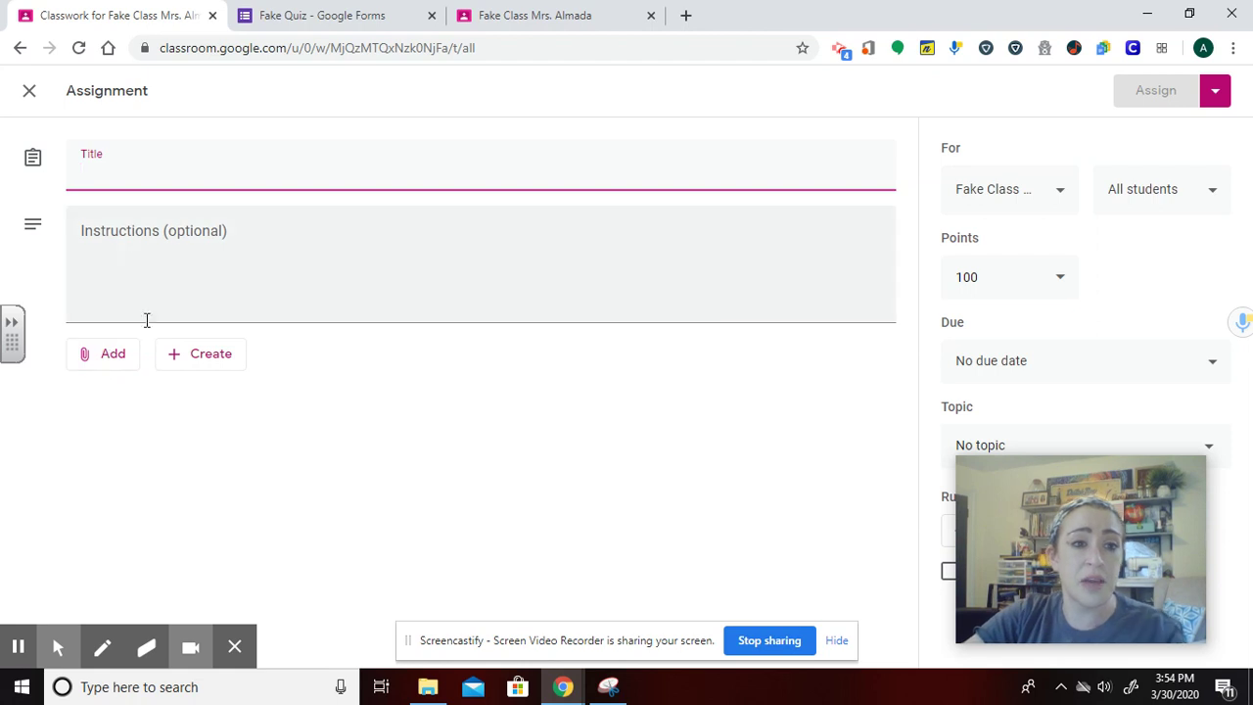
type("Fake Quiz")
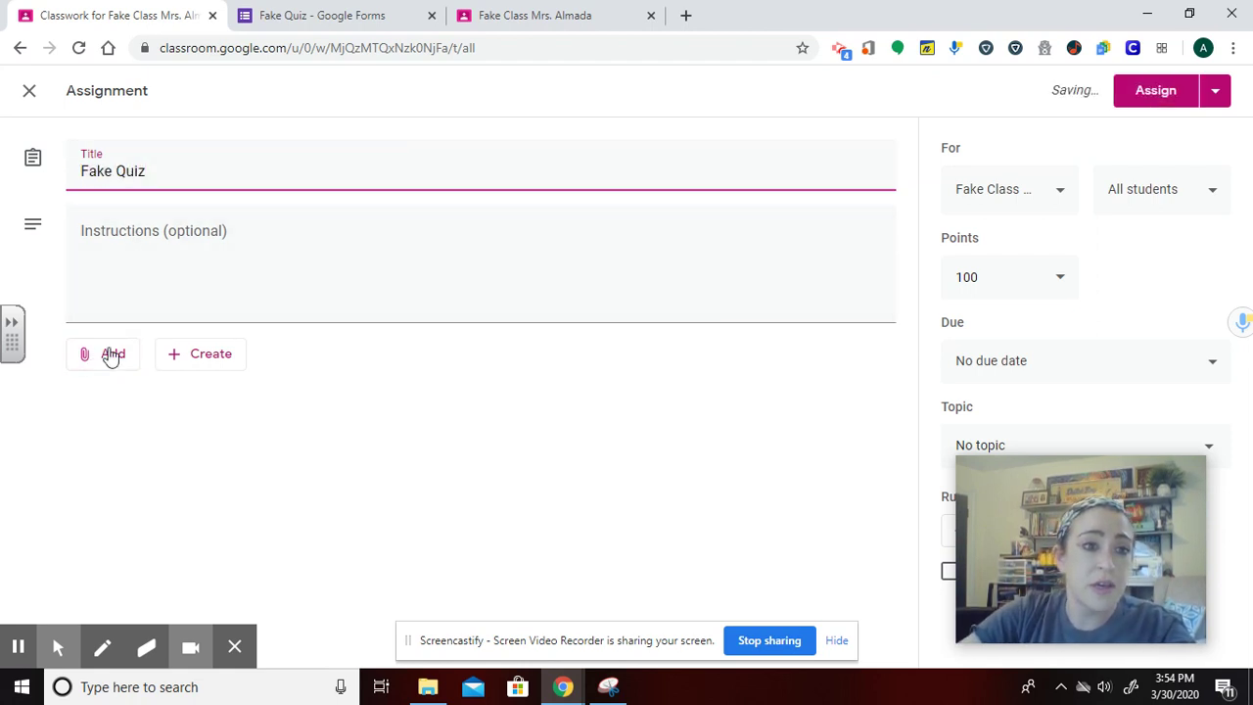
left_click(137, 255)
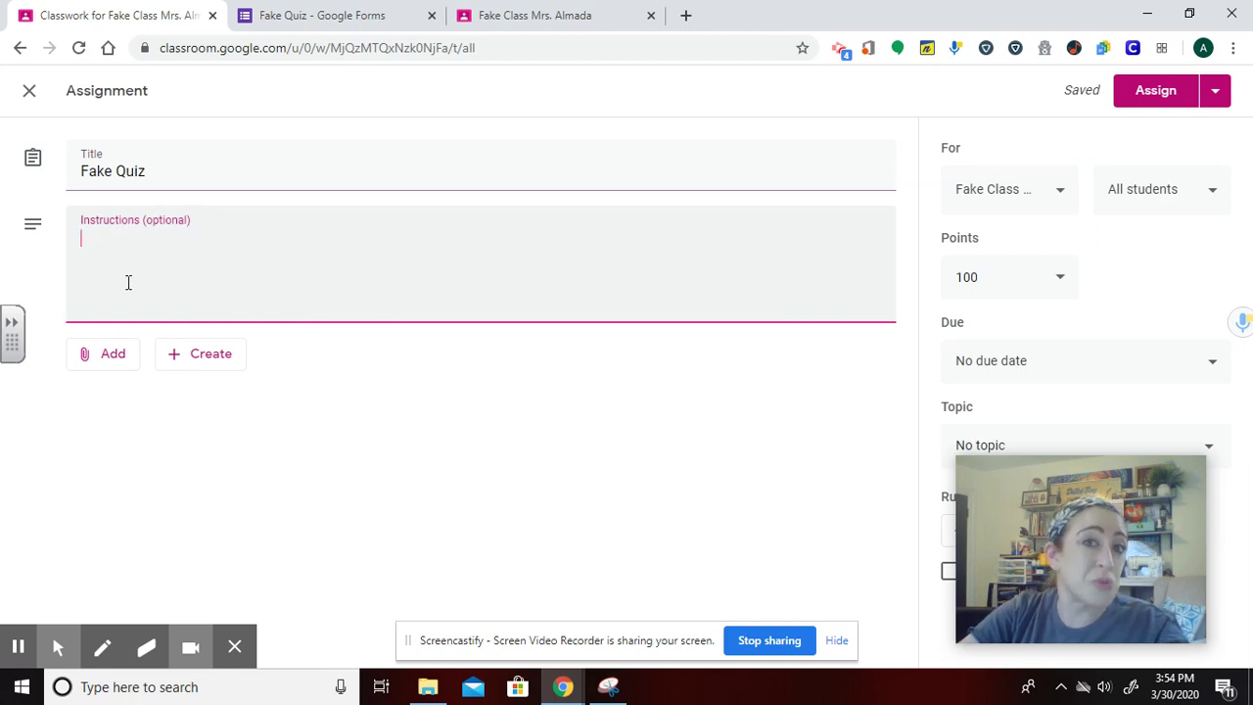
- Attach the Fake Quiz form from Google Drive to the assignment
right_click(89, 360)
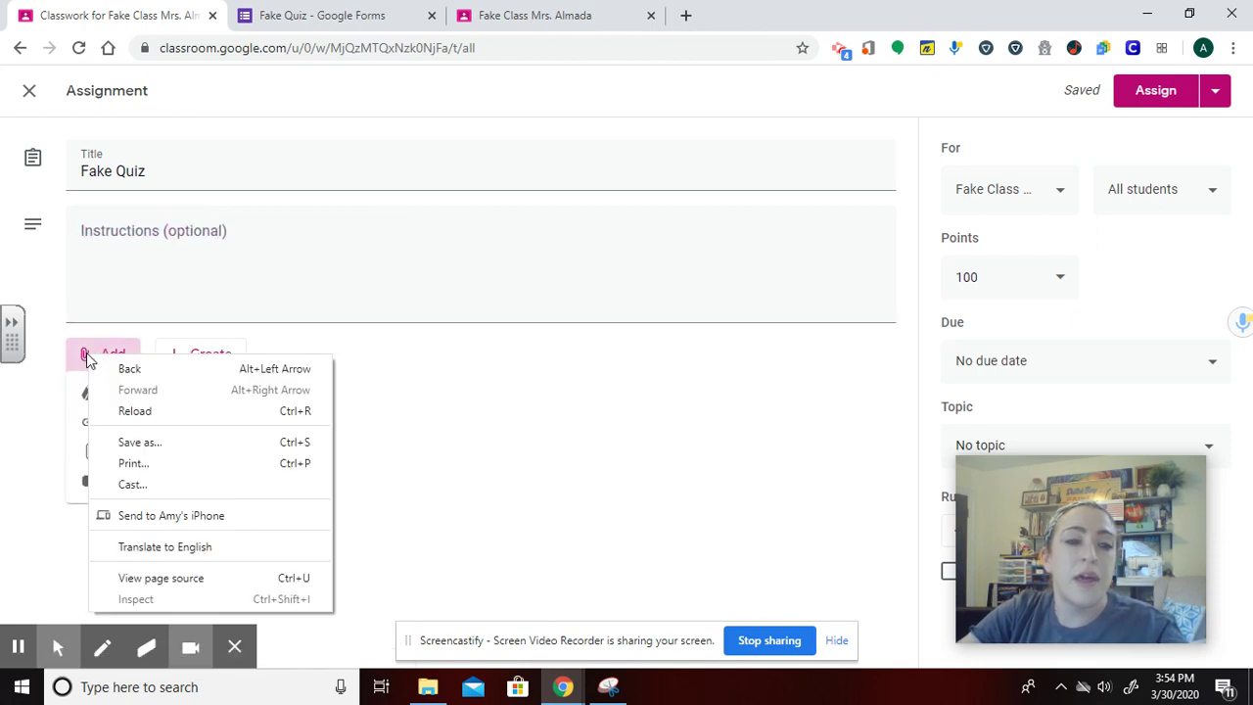
left_click(86, 358)
left_click(88, 359)
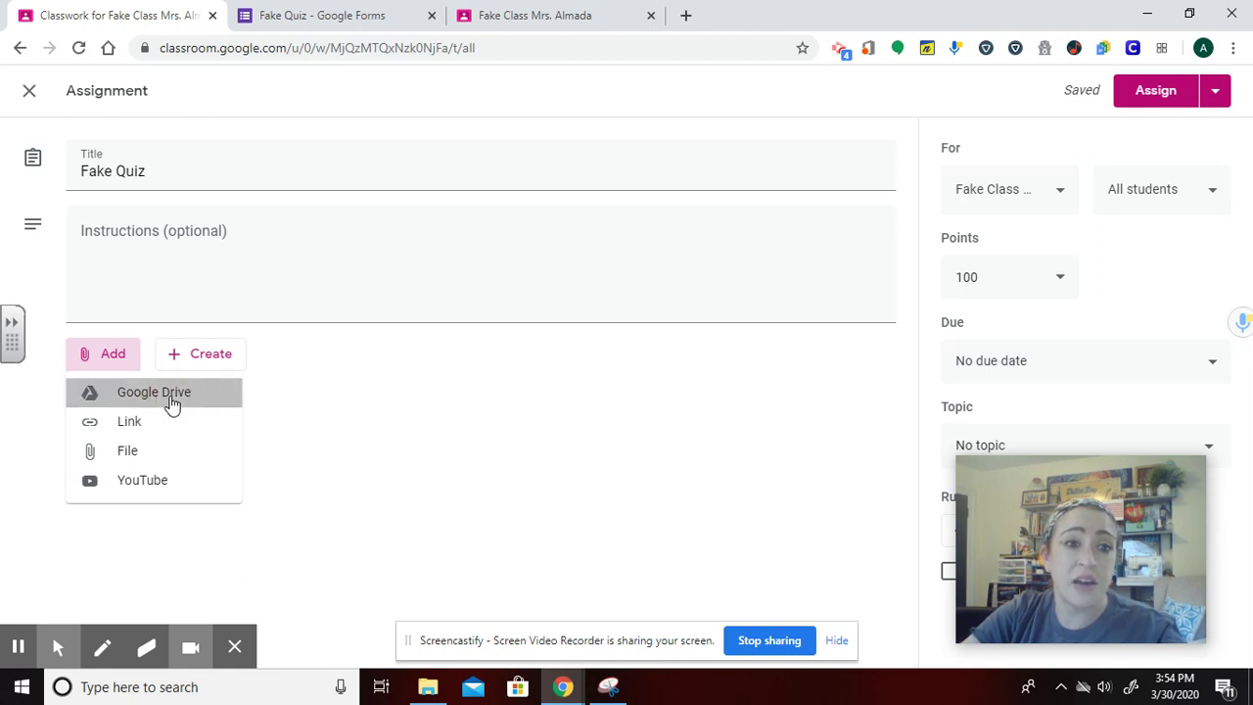
left_click(170, 401)
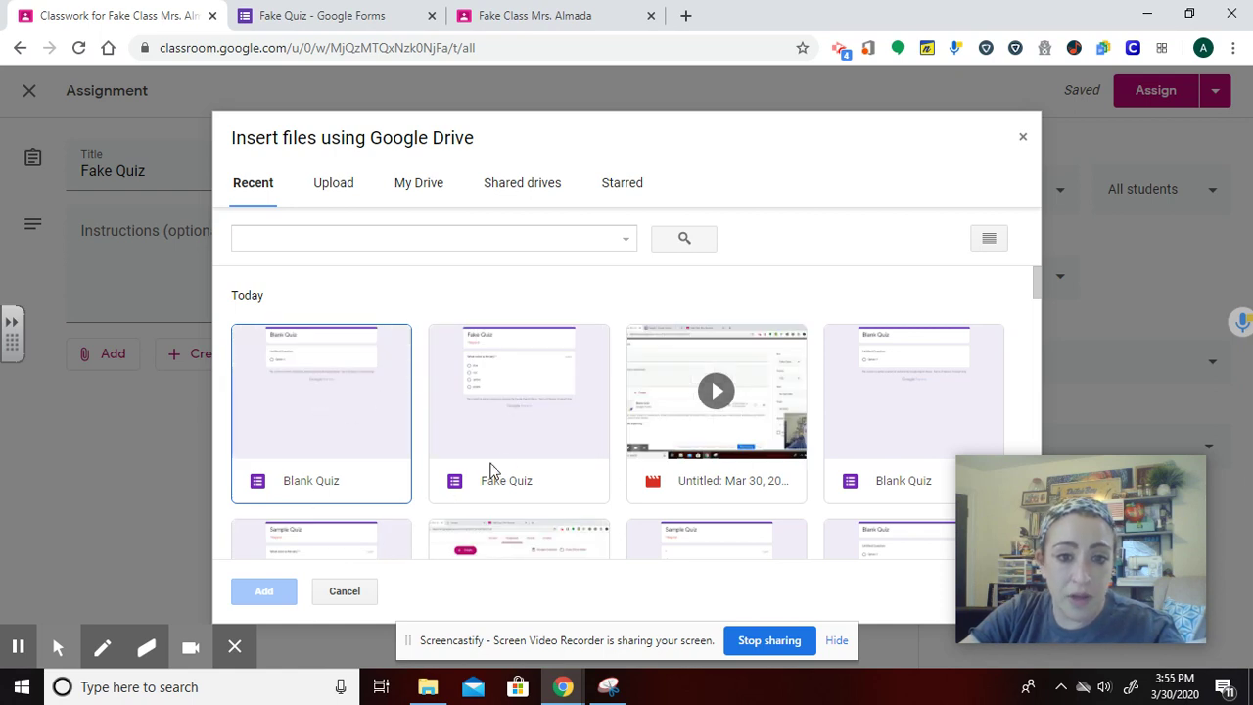
left_click(506, 386)
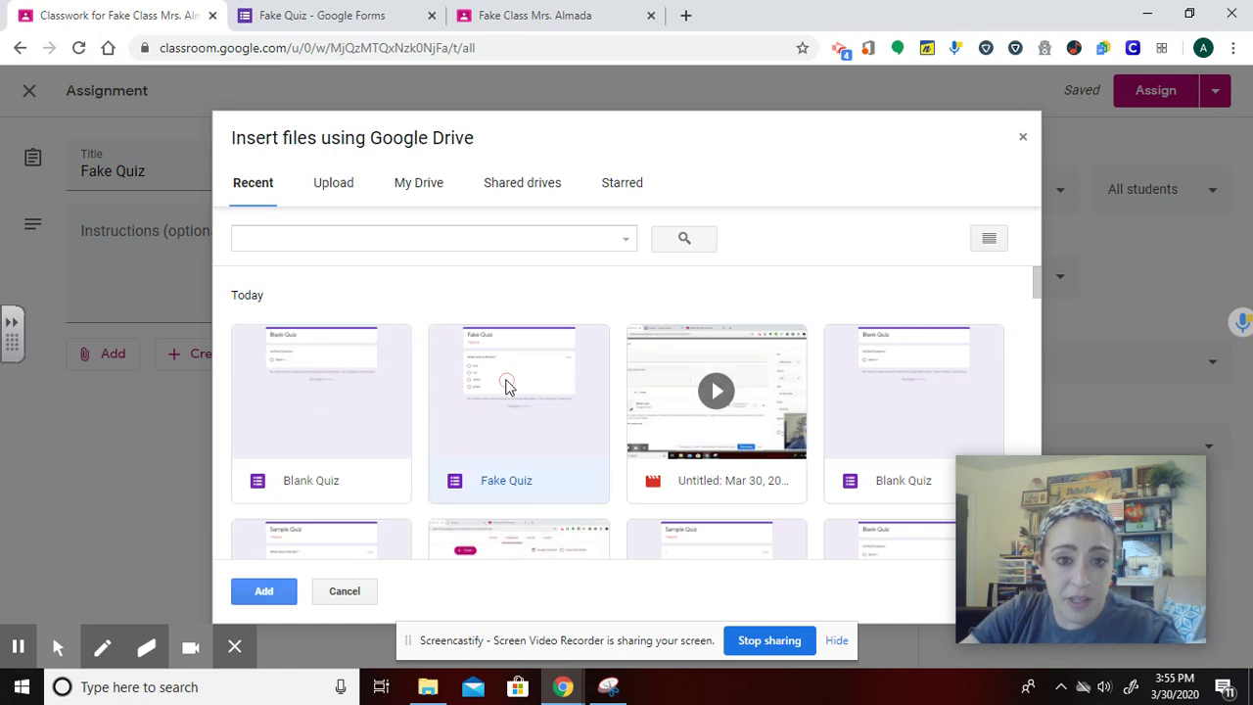
left_click(263, 592)
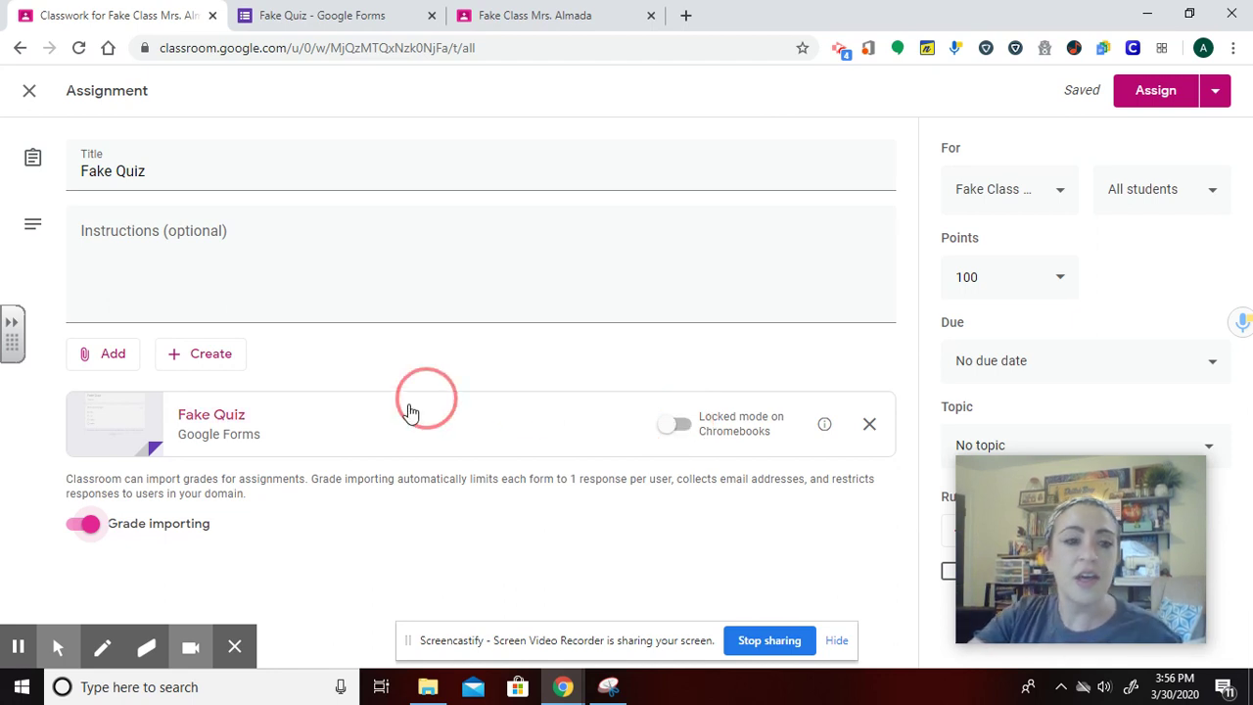
left_click(88, 530)
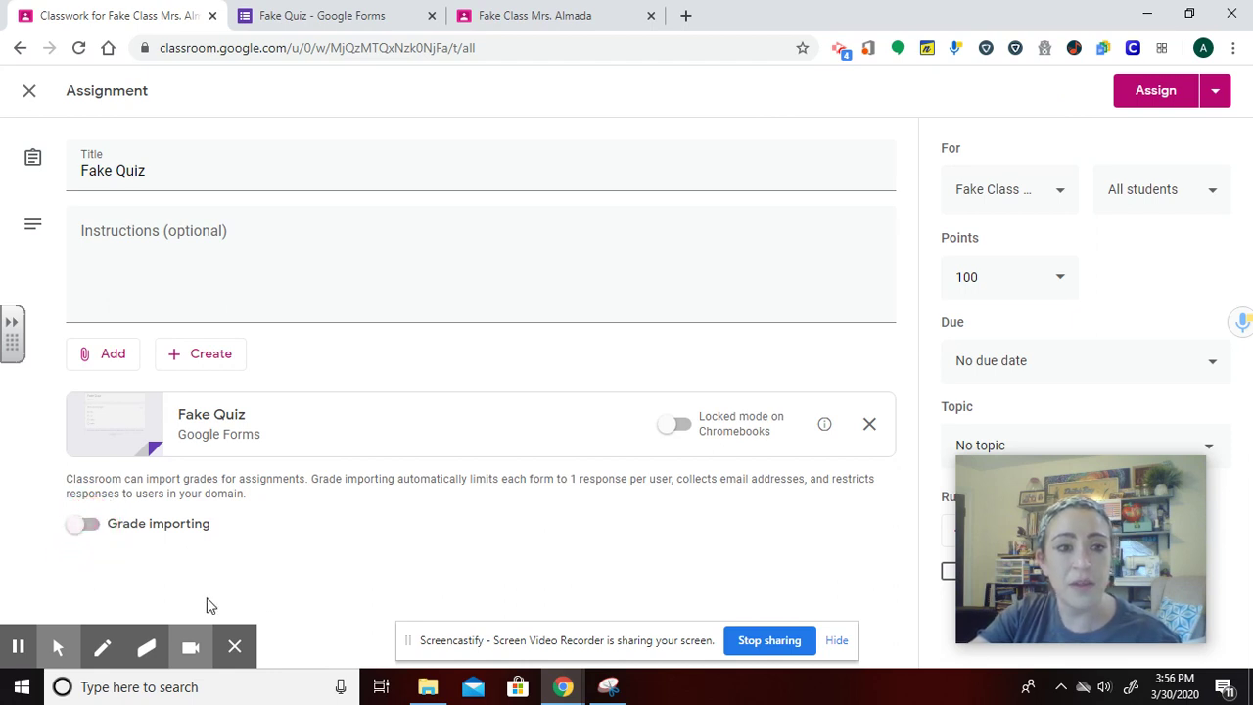
left_click(89, 533)
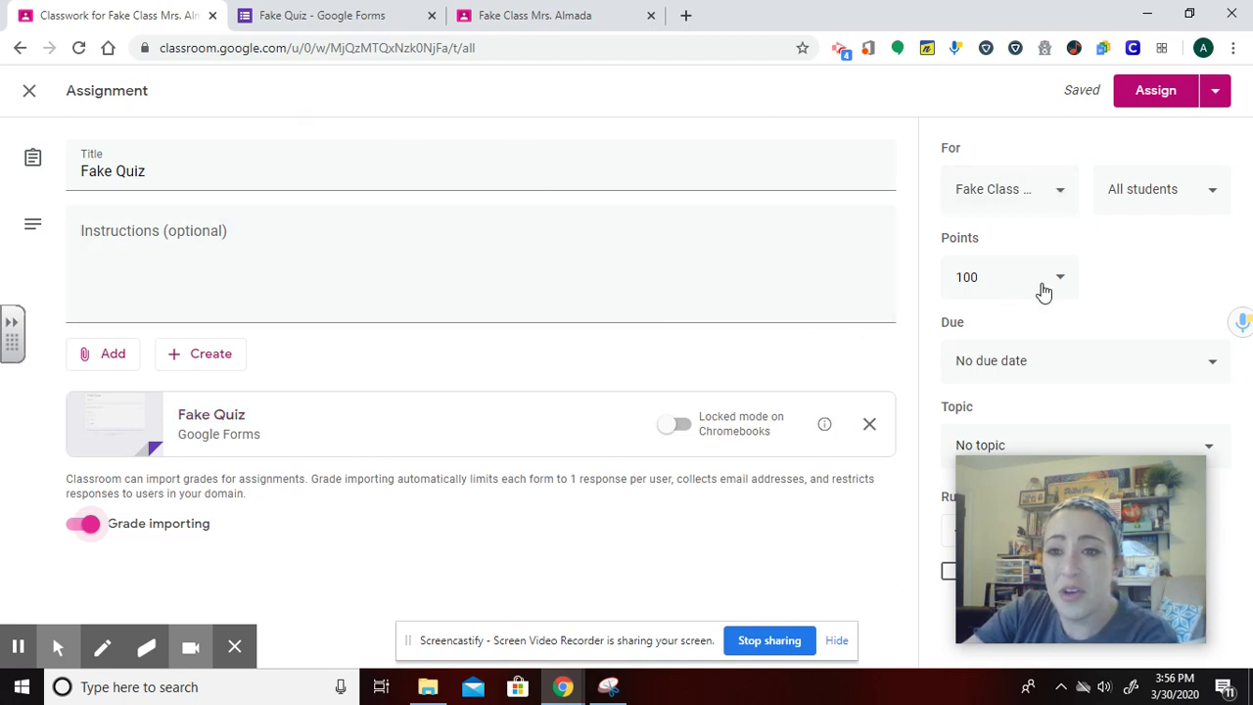
left_click_drag(1106, 474, 737, 507)
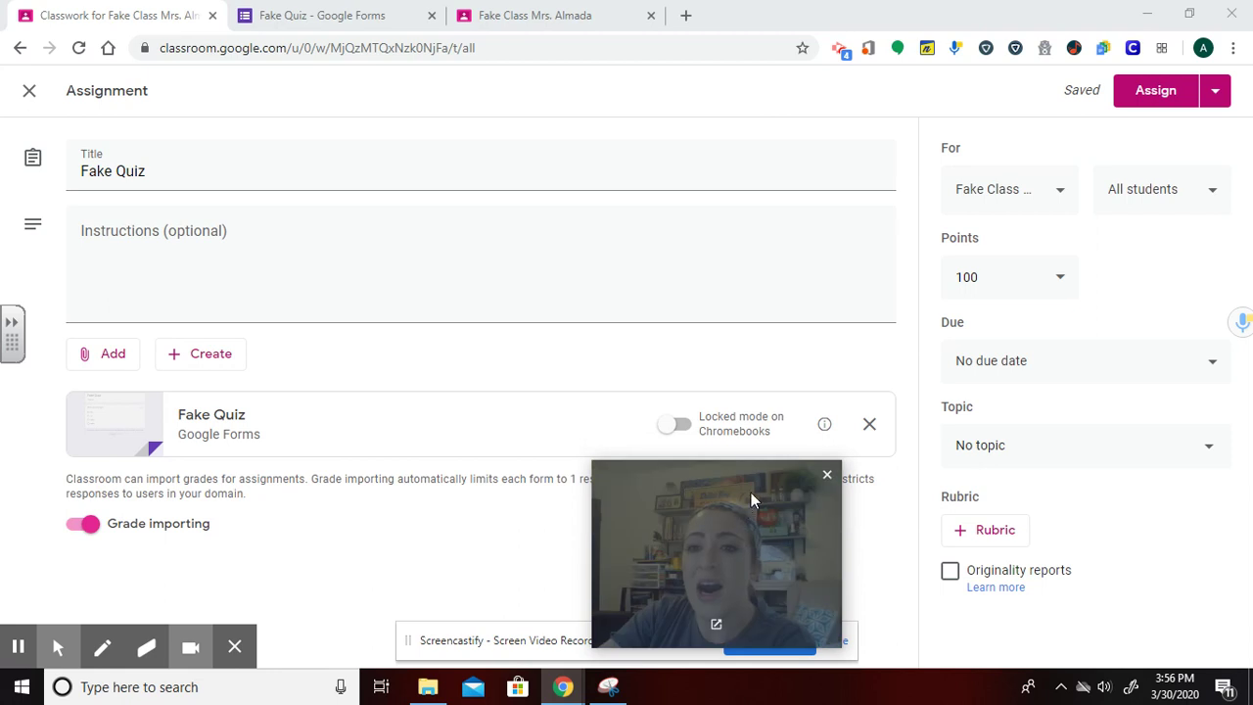
left_click(982, 201)
left_click(983, 200)
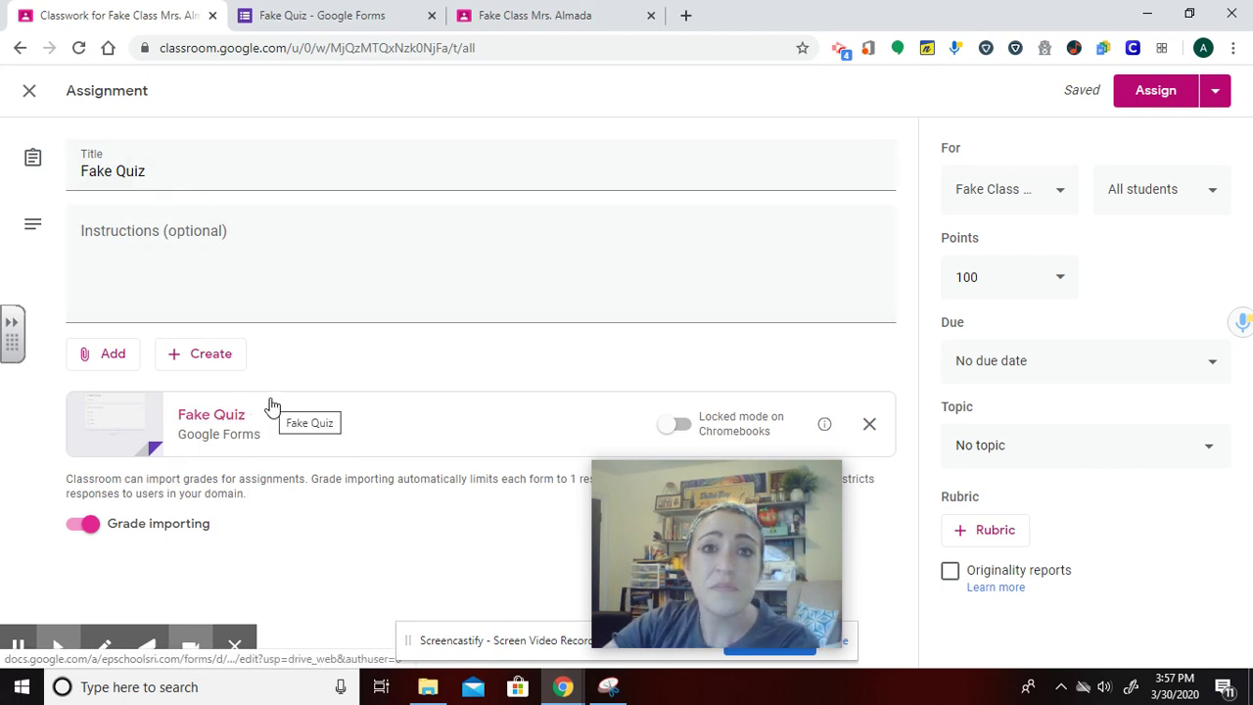
left_click(97, 352)
left_click(338, 342)
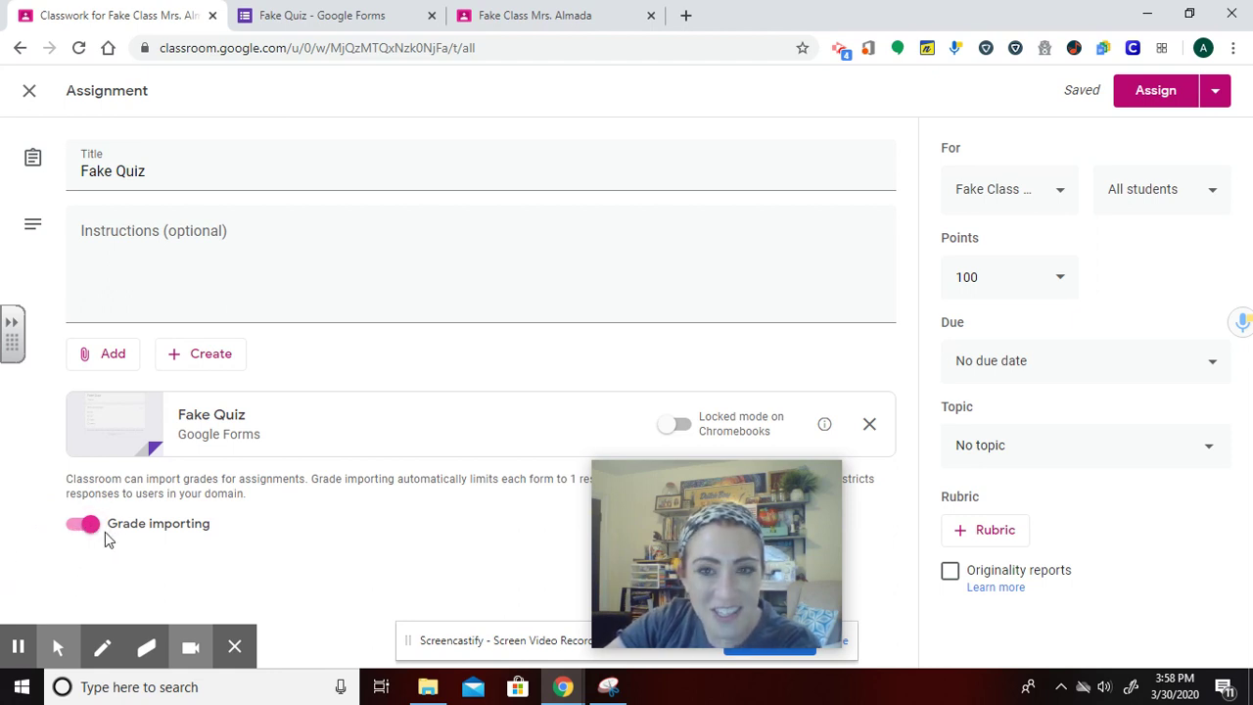
- Assign the Fake Quiz assignment to all students in Fake Class immediately
left_click(1214, 90)
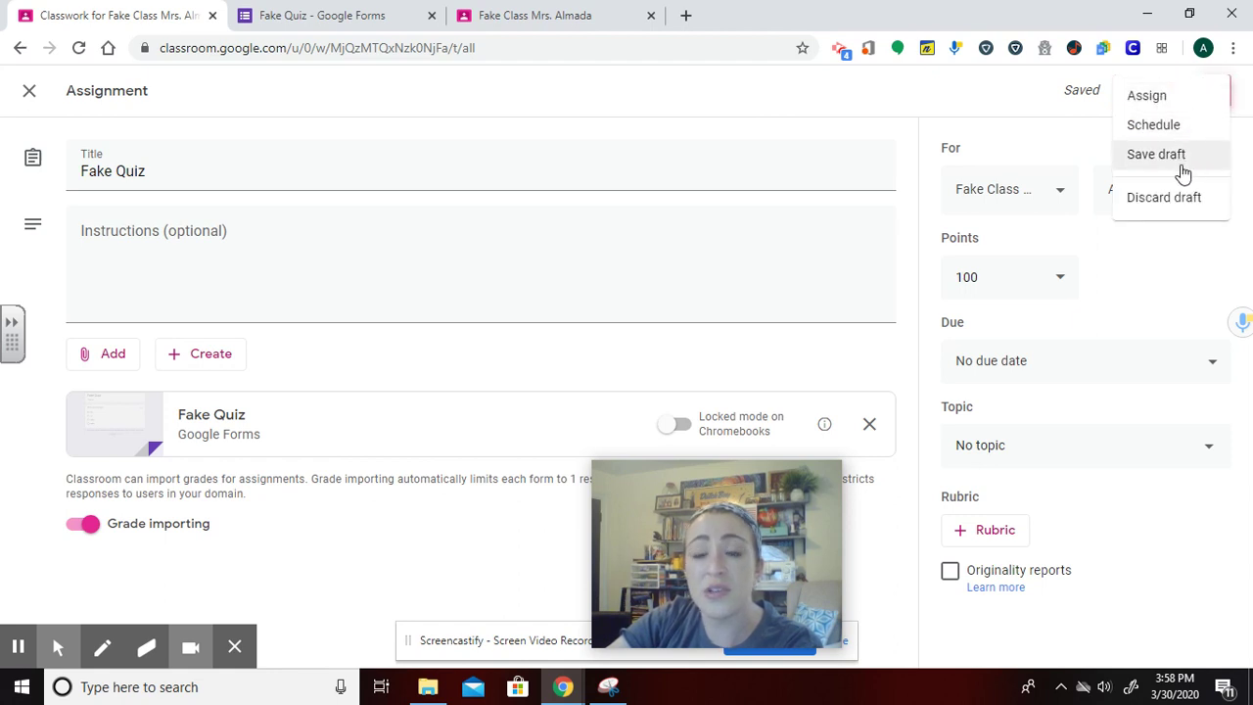
left_click(1164, 98)
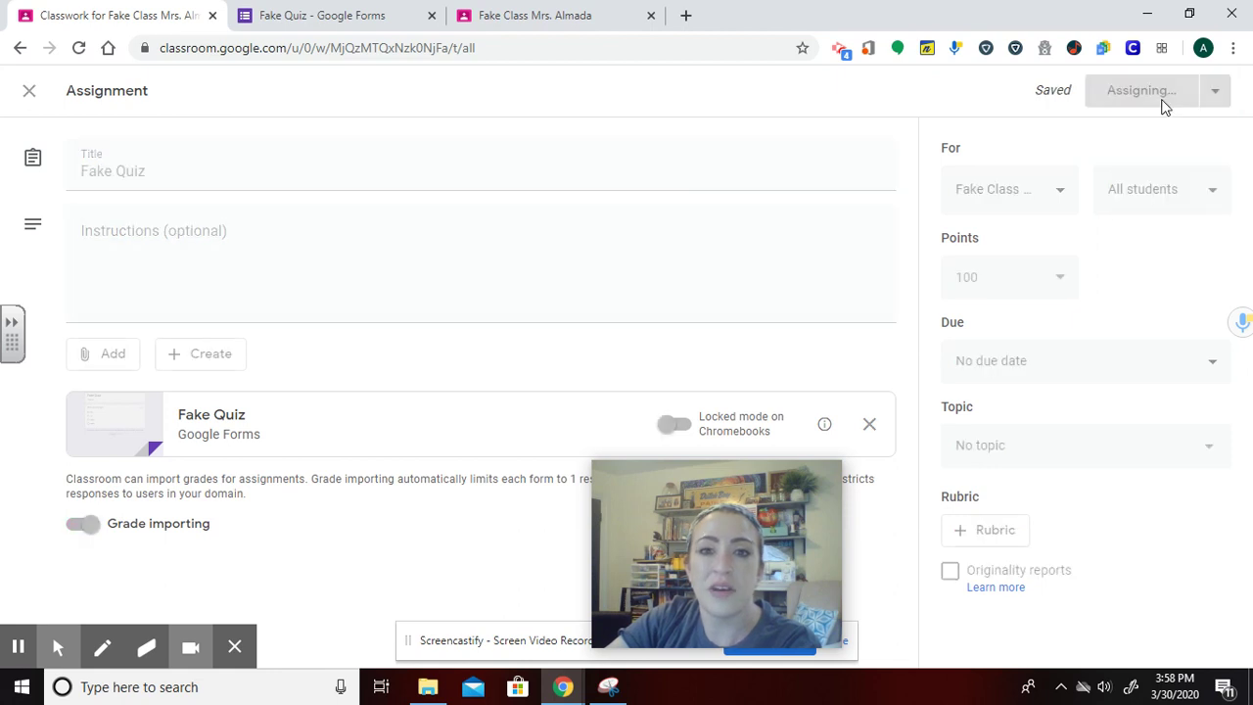
left_click_drag(687, 480, 1048, 478)
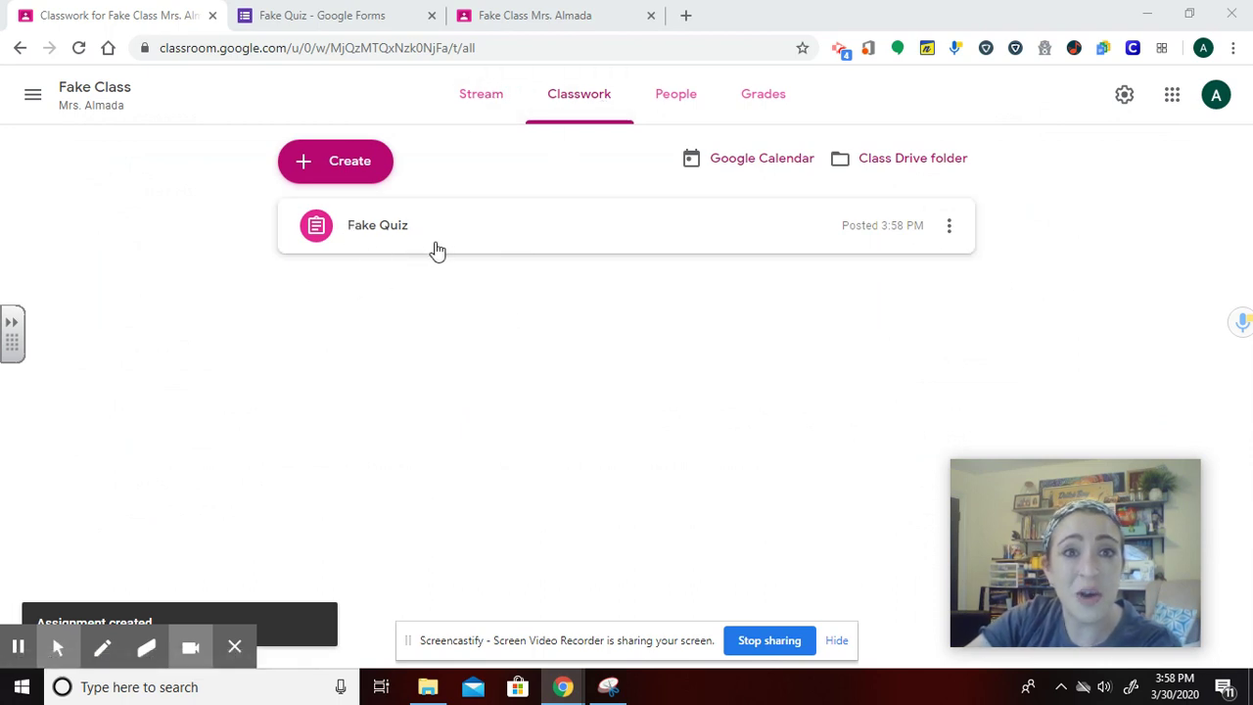
- Switch to the student's view of Fake Class and reload its stream
left_click(531, 13)
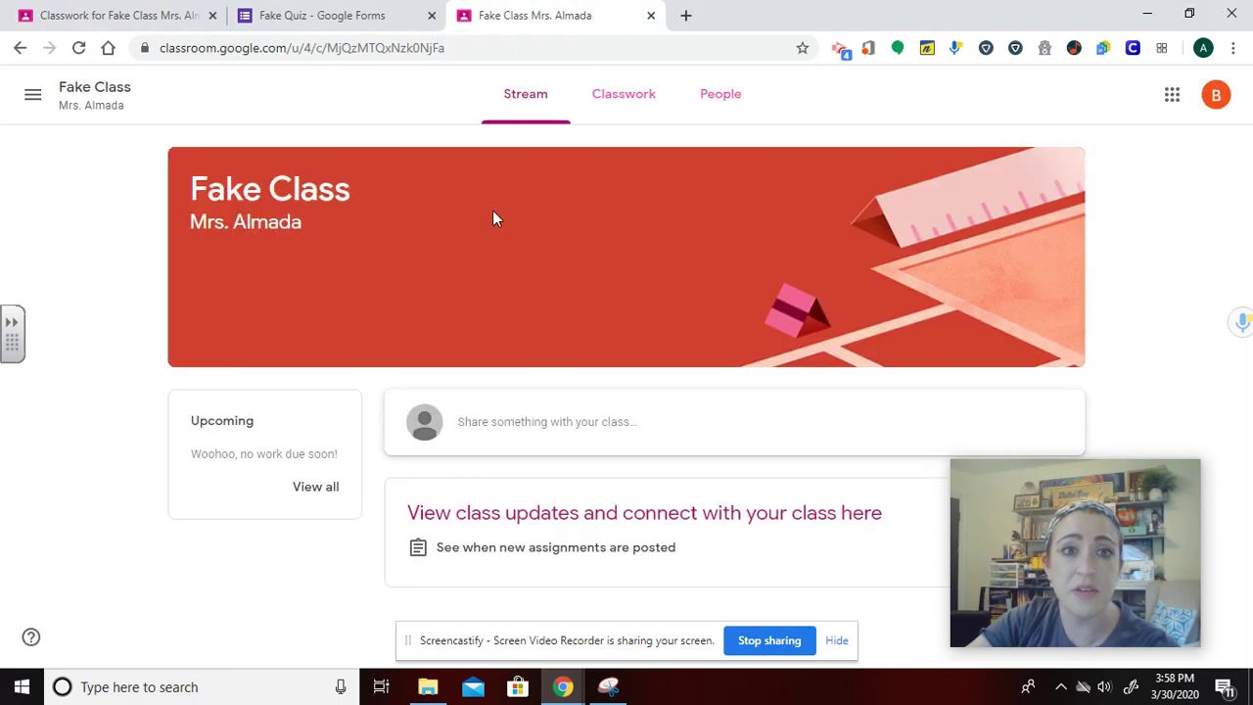
left_click(464, 45)
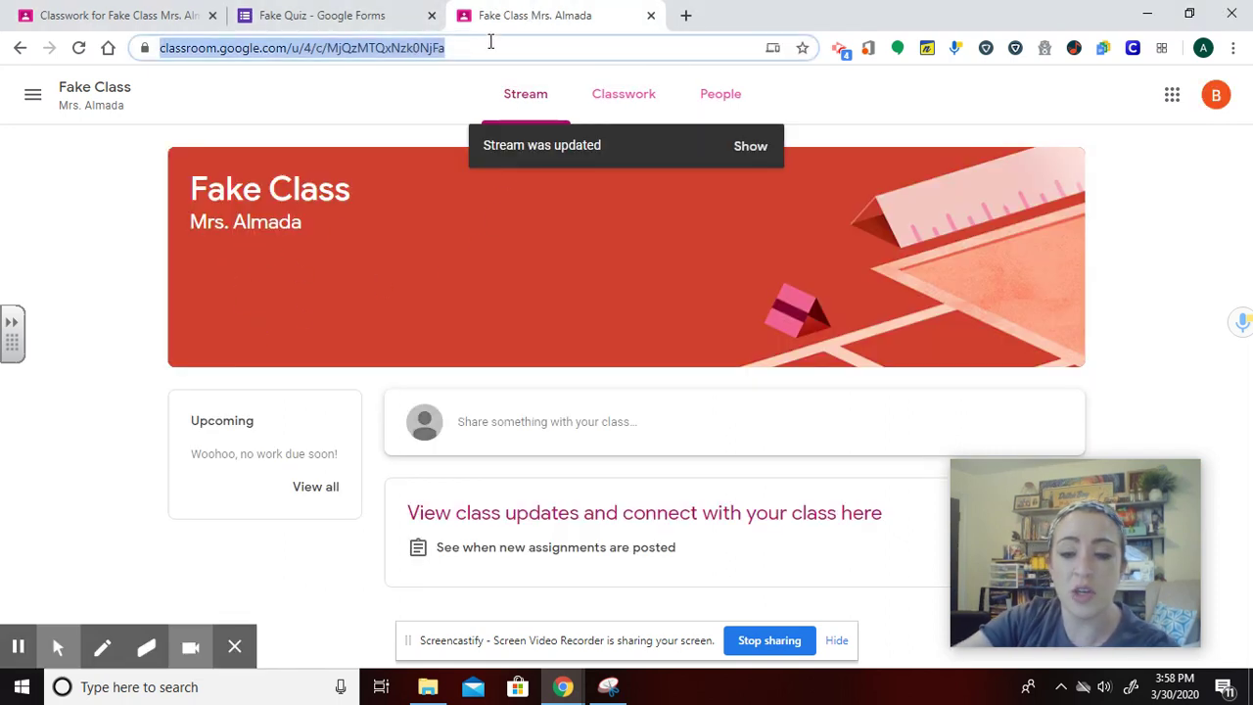
key("Return")
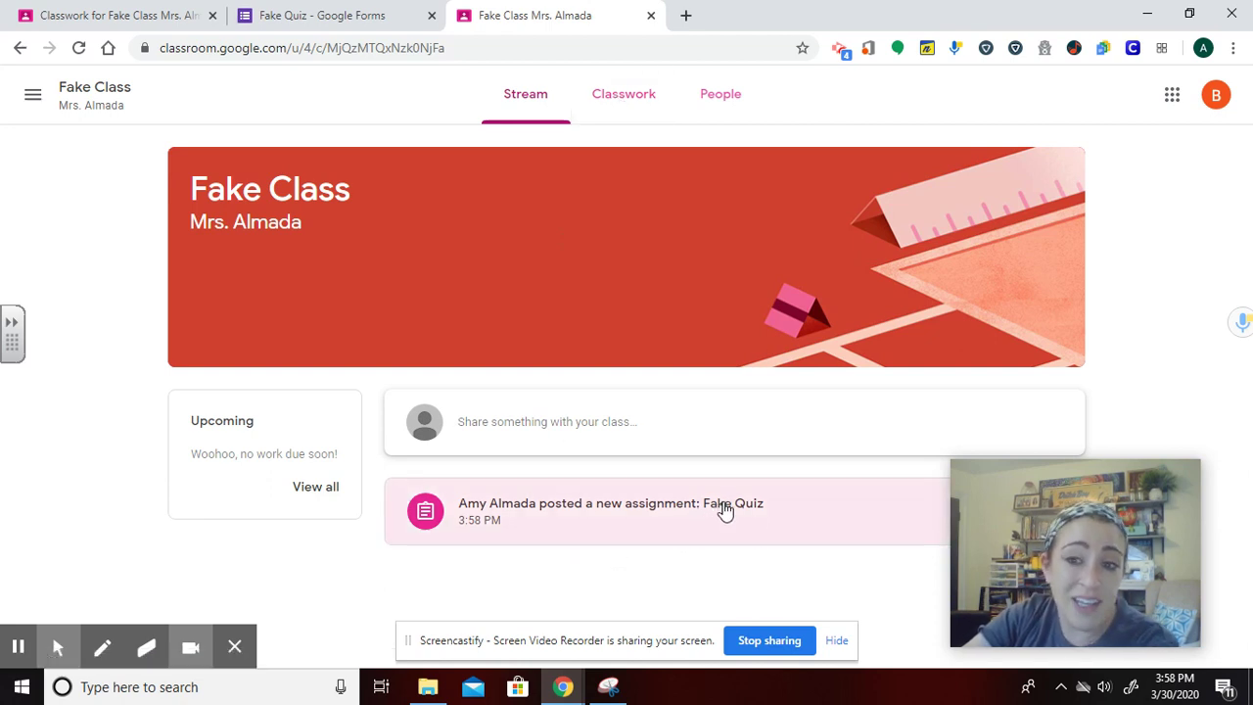
- Open the Fake Quiz form from the assignment in the student's classwork
left_click(623, 98)
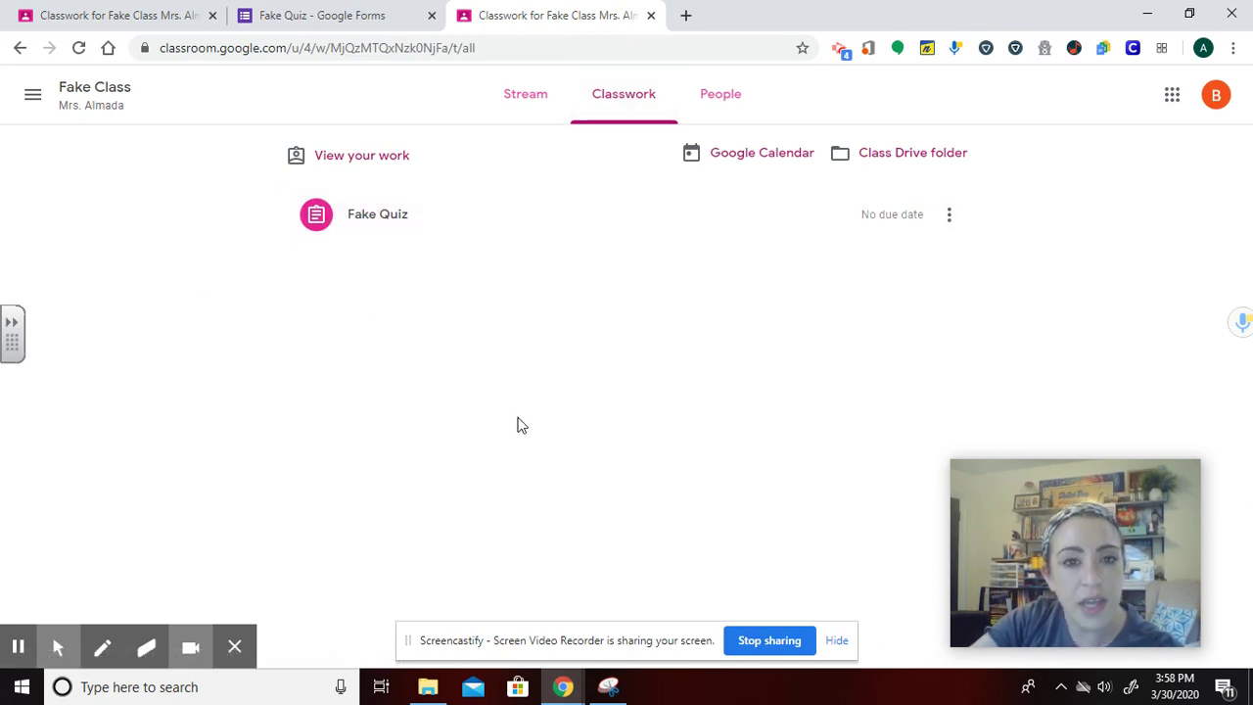
left_click(401, 228)
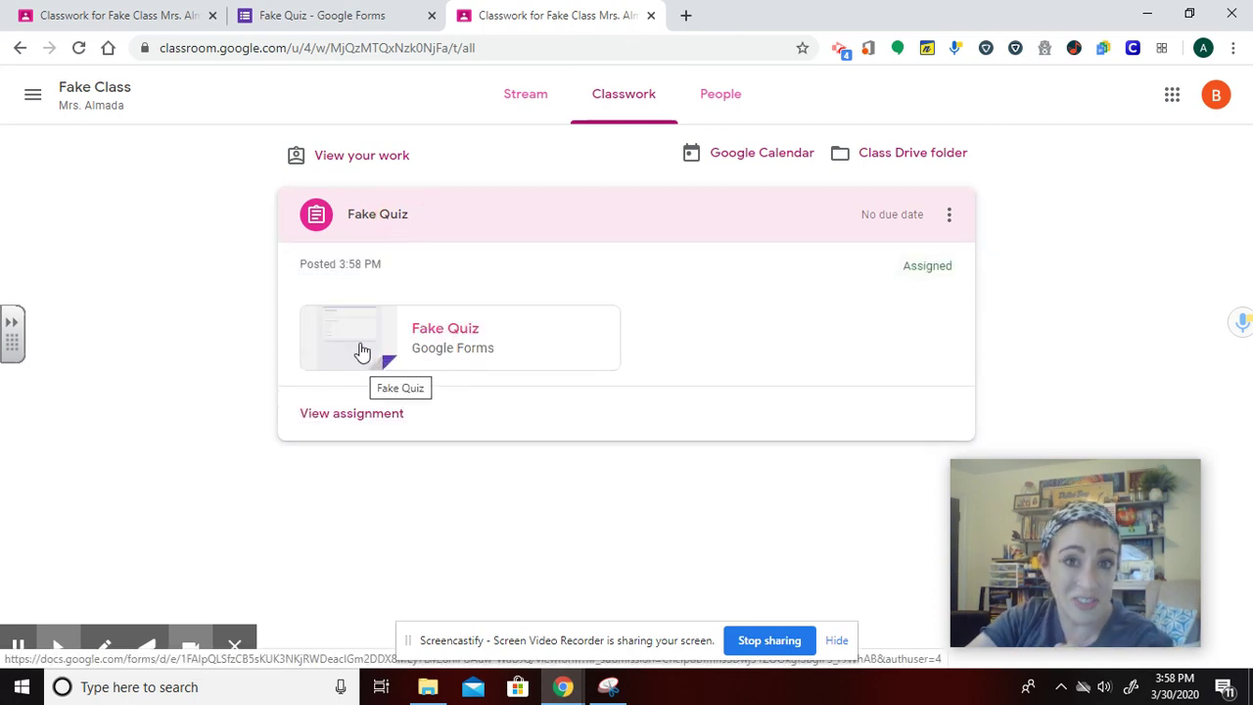
left_click(361, 348)
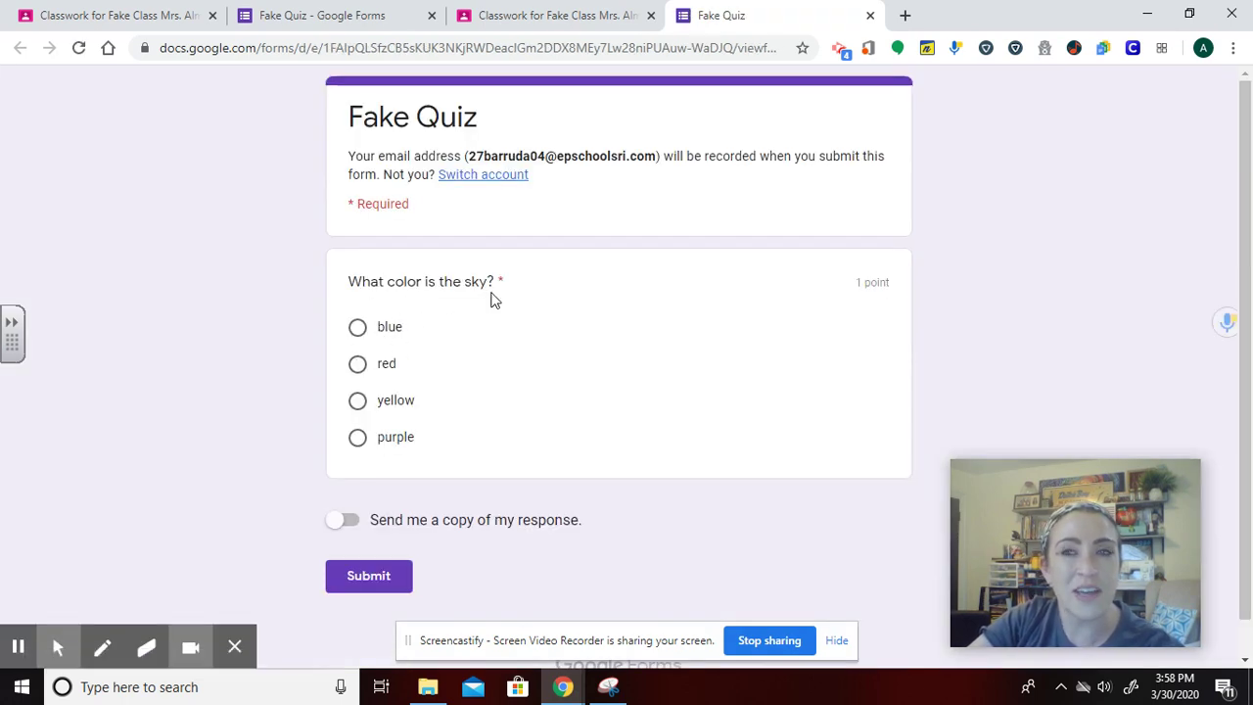
- Answer the sky question with blue, submit the quiz and view its score before closing the quiz pages
left_click(360, 330)
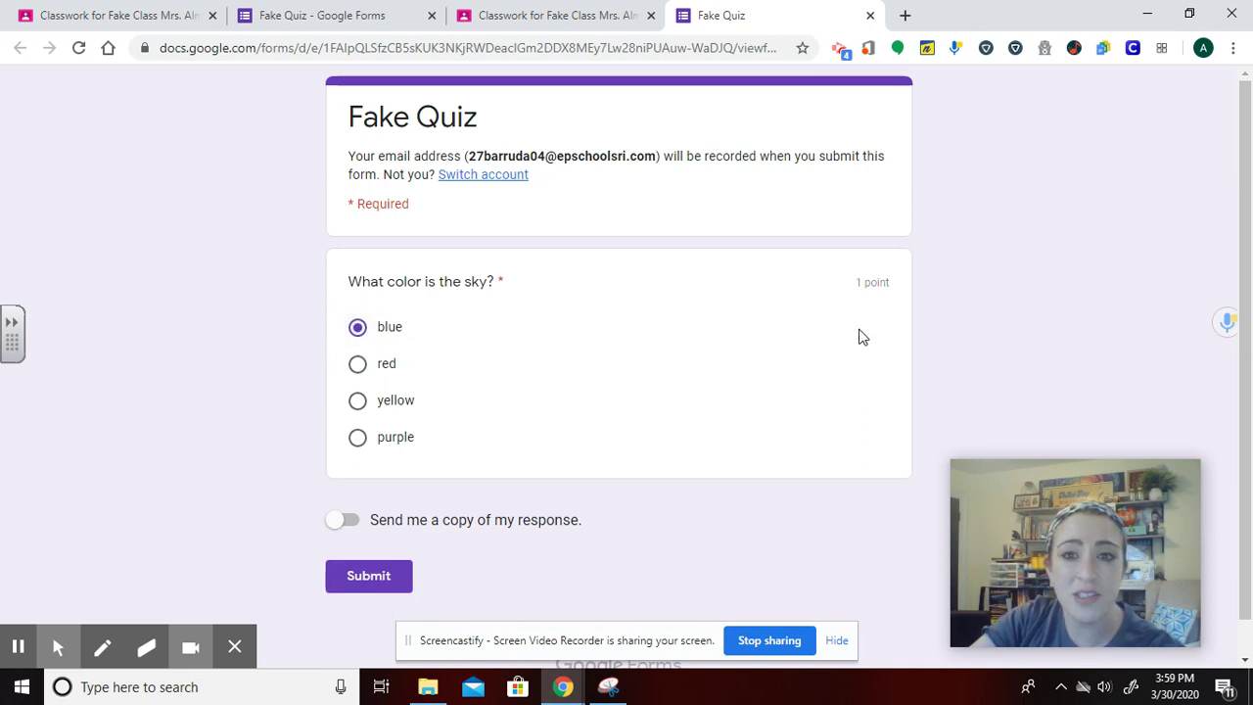
left_click(397, 576)
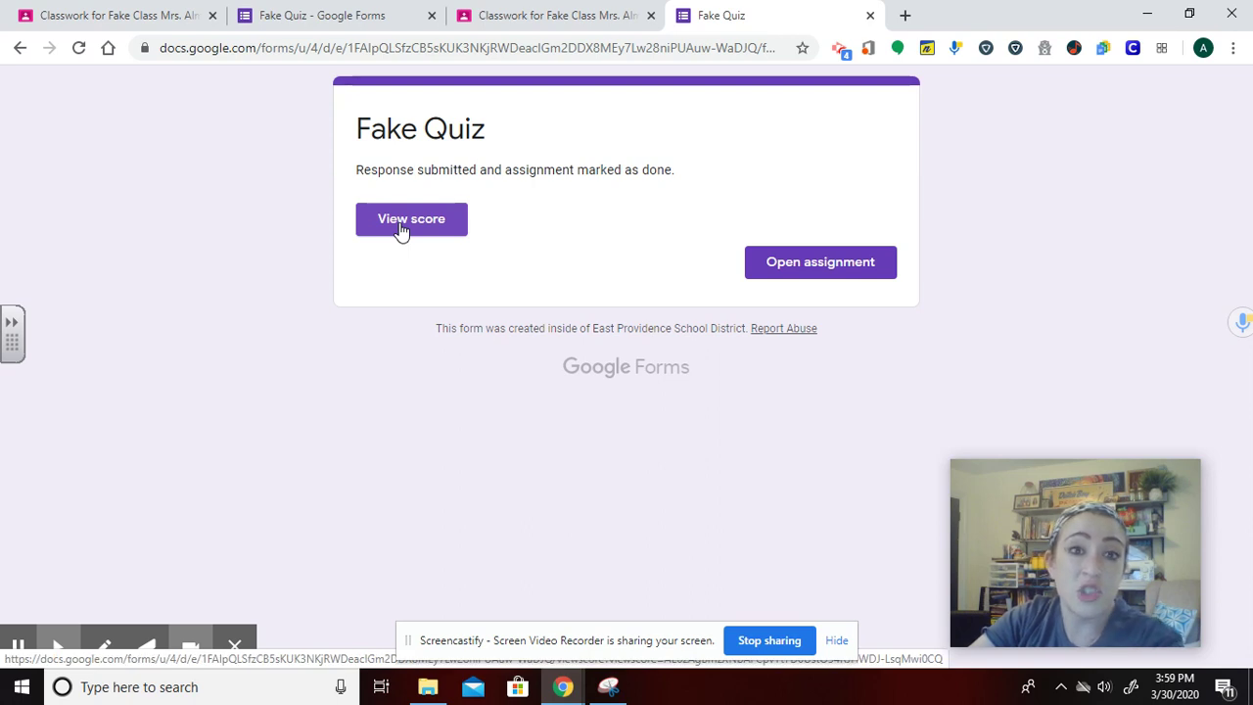
left_click(401, 225)
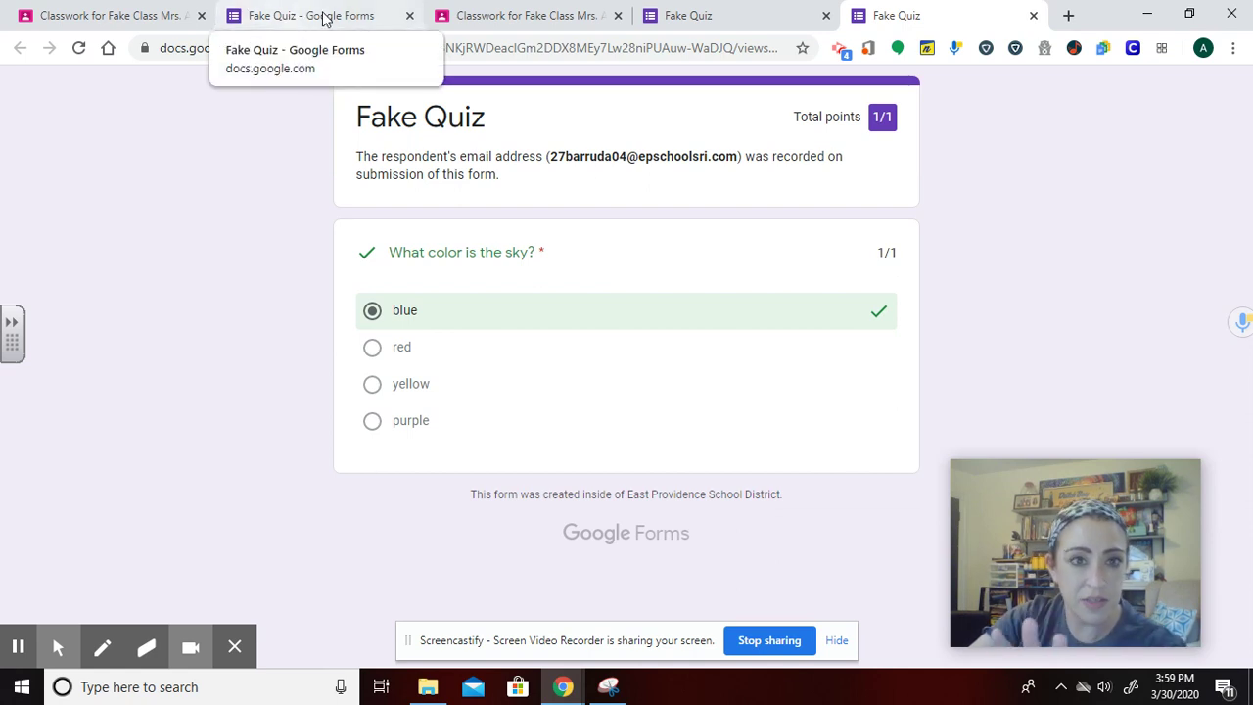
left_click(1033, 15)
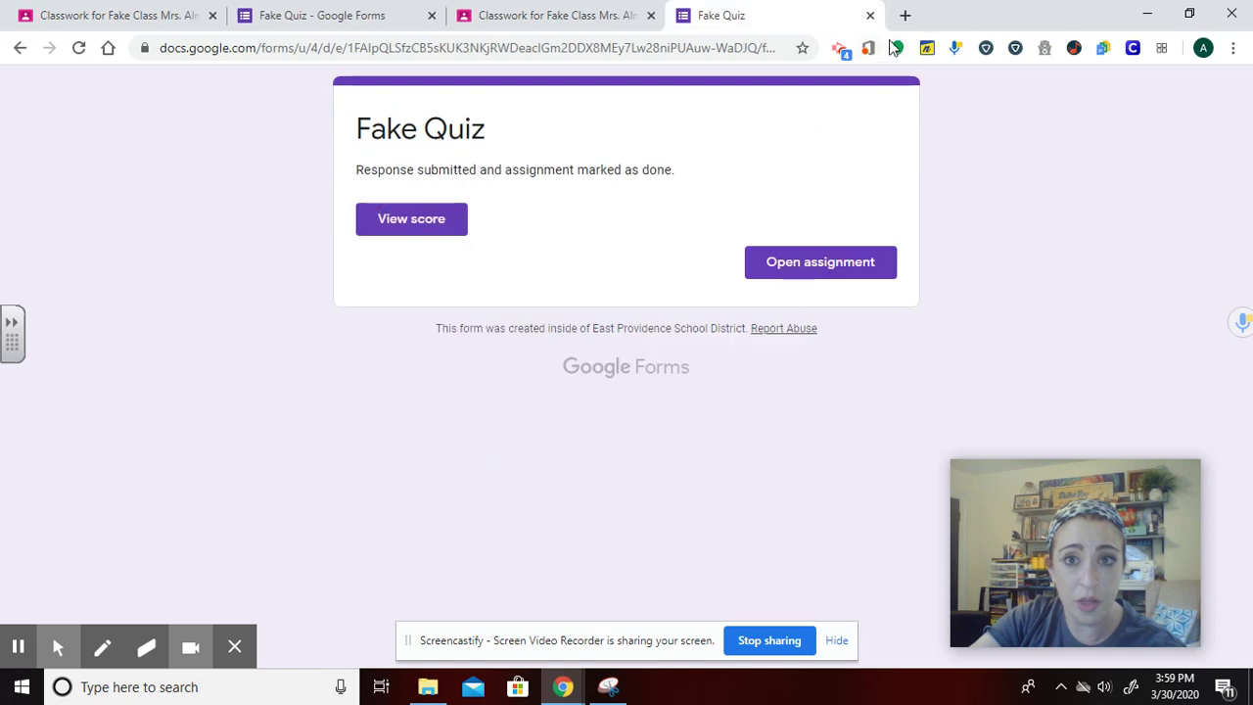
left_click(870, 15)
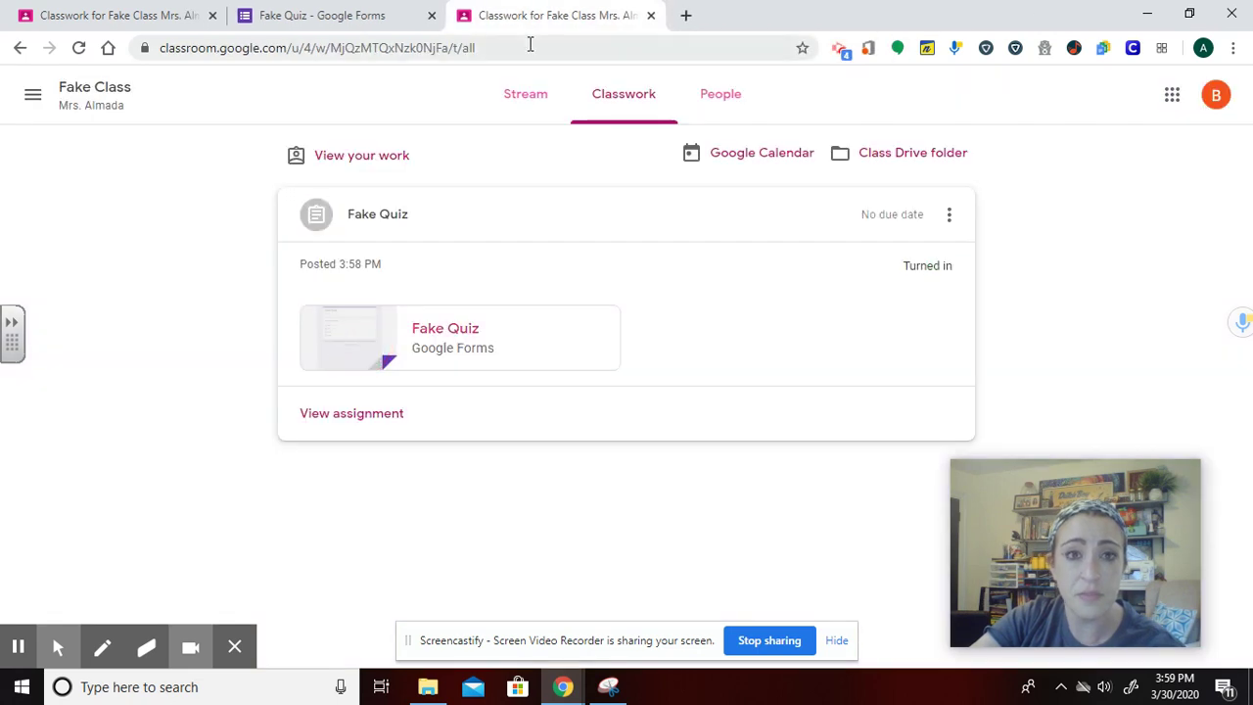
- Review the Fake Quiz form's quiz settings for locked mode, grade release and what respondents can see, and leave without saving
left_click(322, 15)
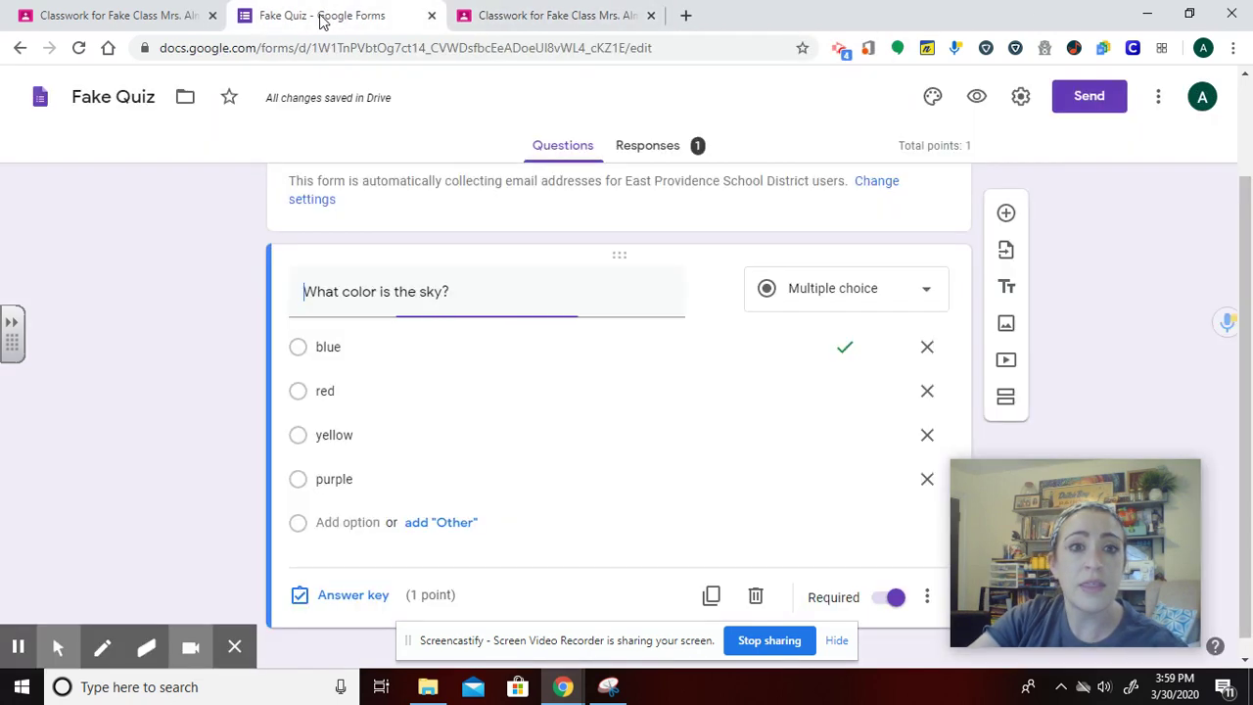
left_click(1022, 101)
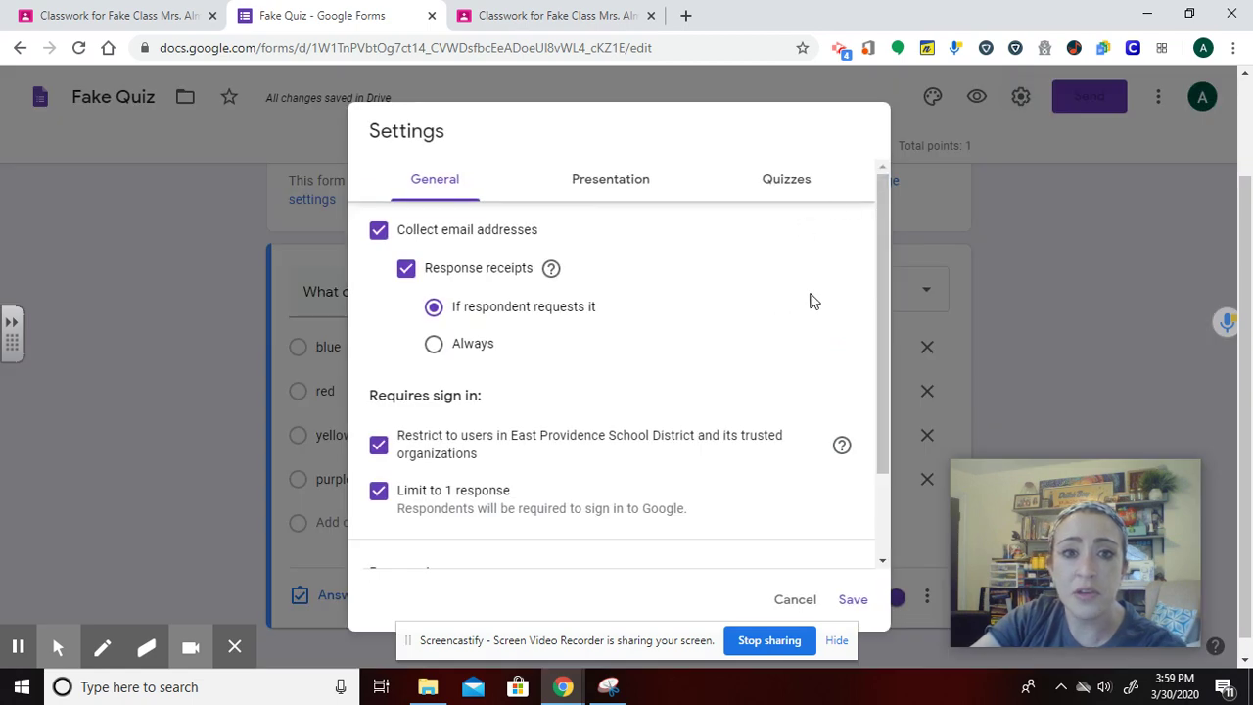
left_click(758, 181)
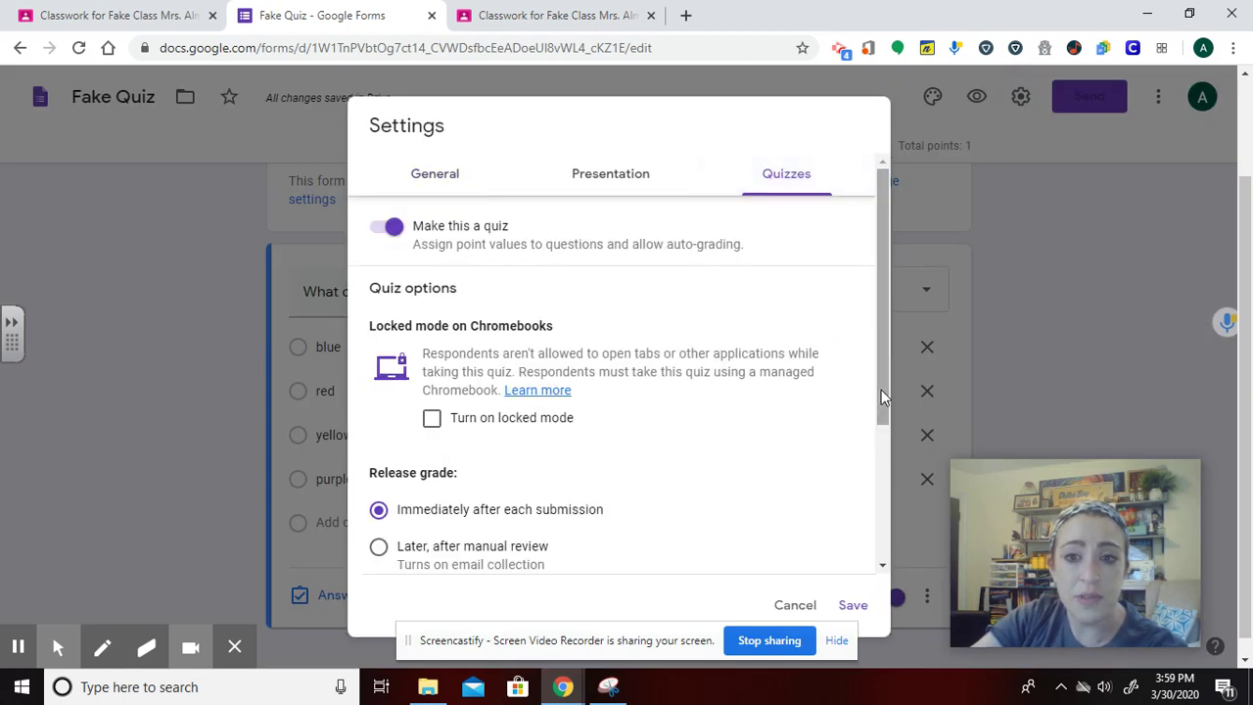
left_click_drag(880, 389, 901, 363)
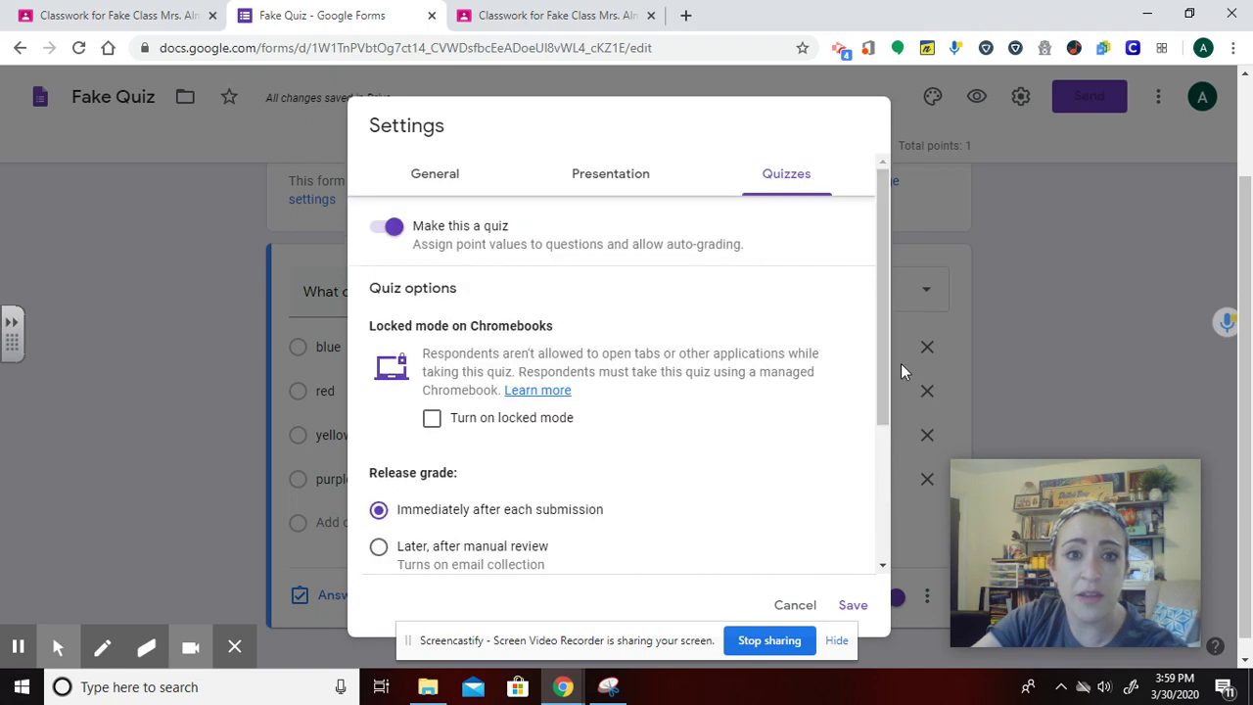
left_click(795, 605)
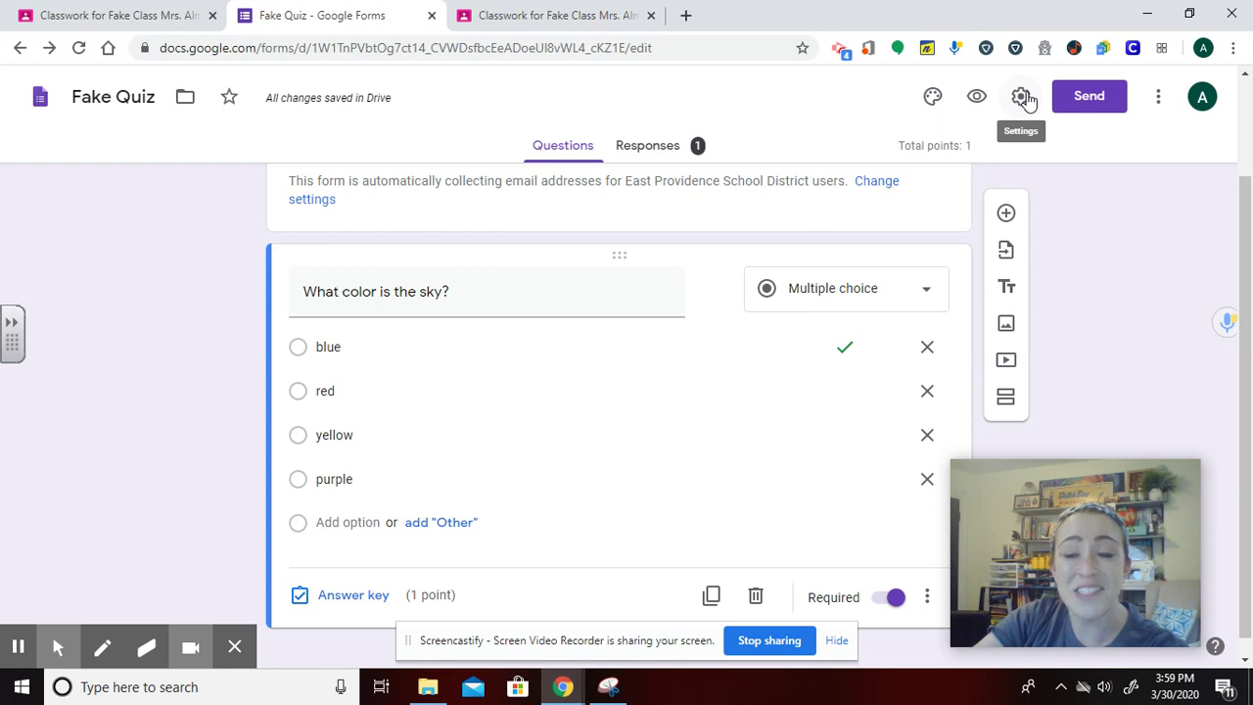
left_click(1022, 98)
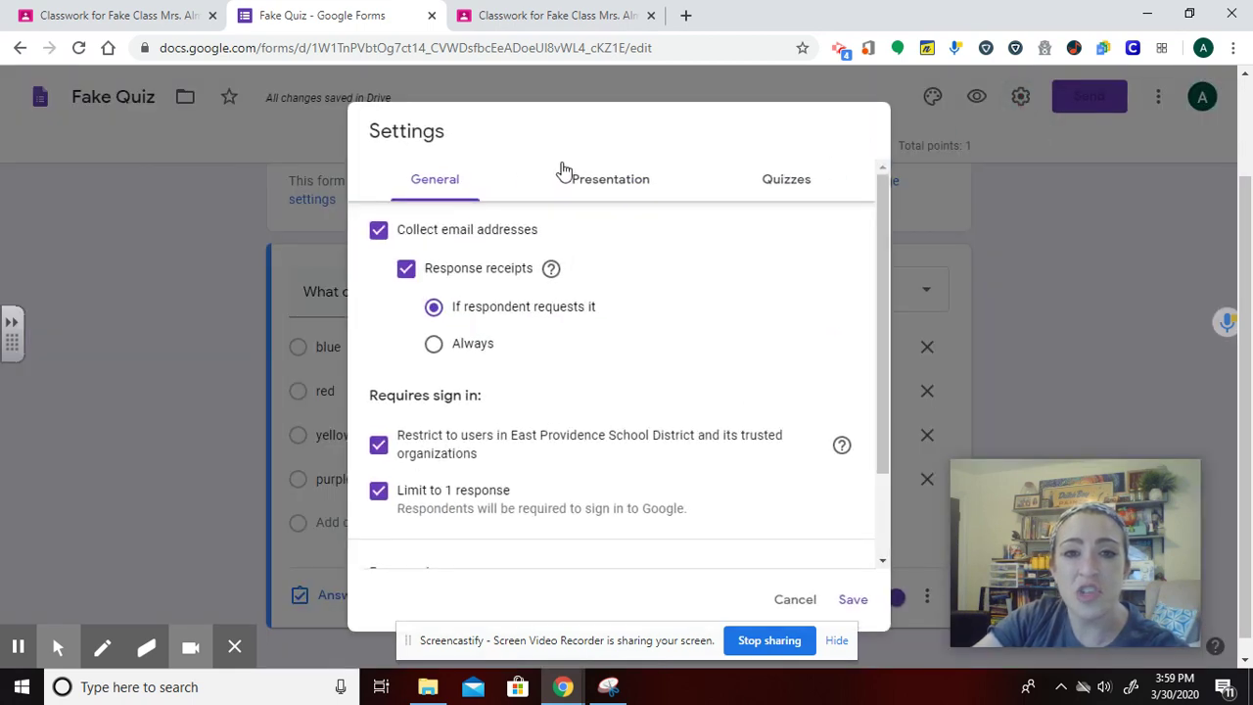
left_click(789, 185)
left_click_drag(883, 256, 906, 391)
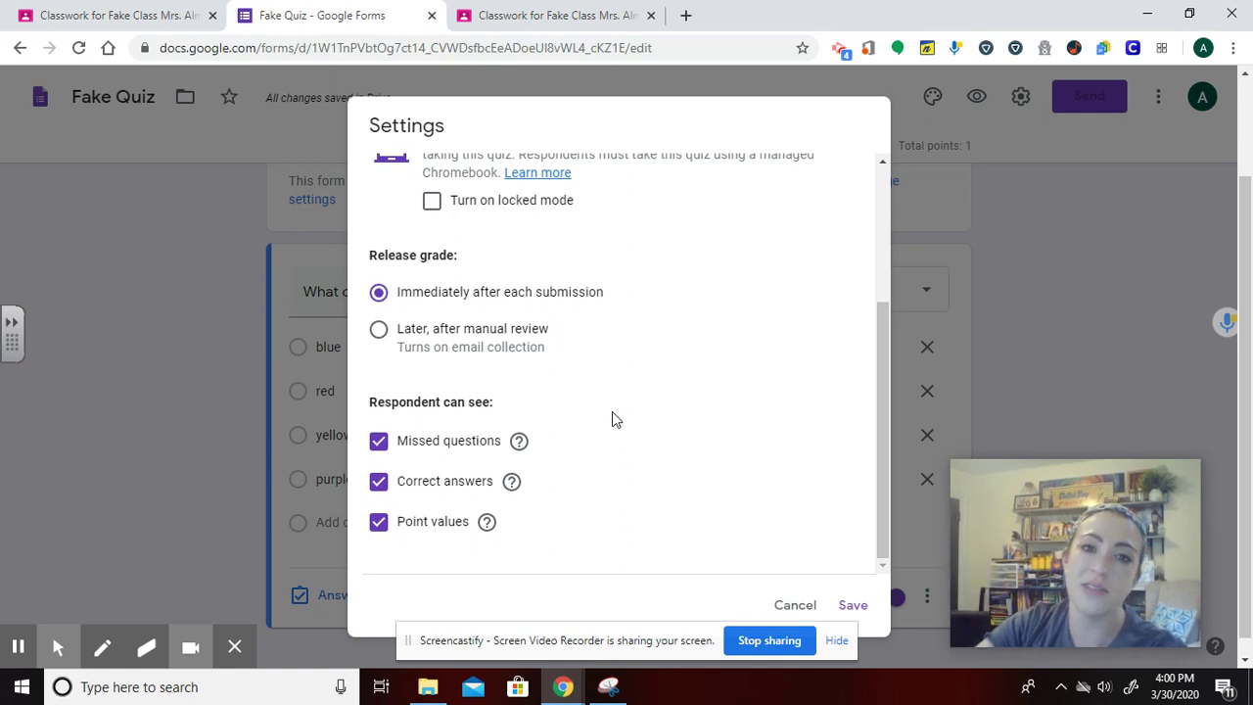
left_click(806, 602)
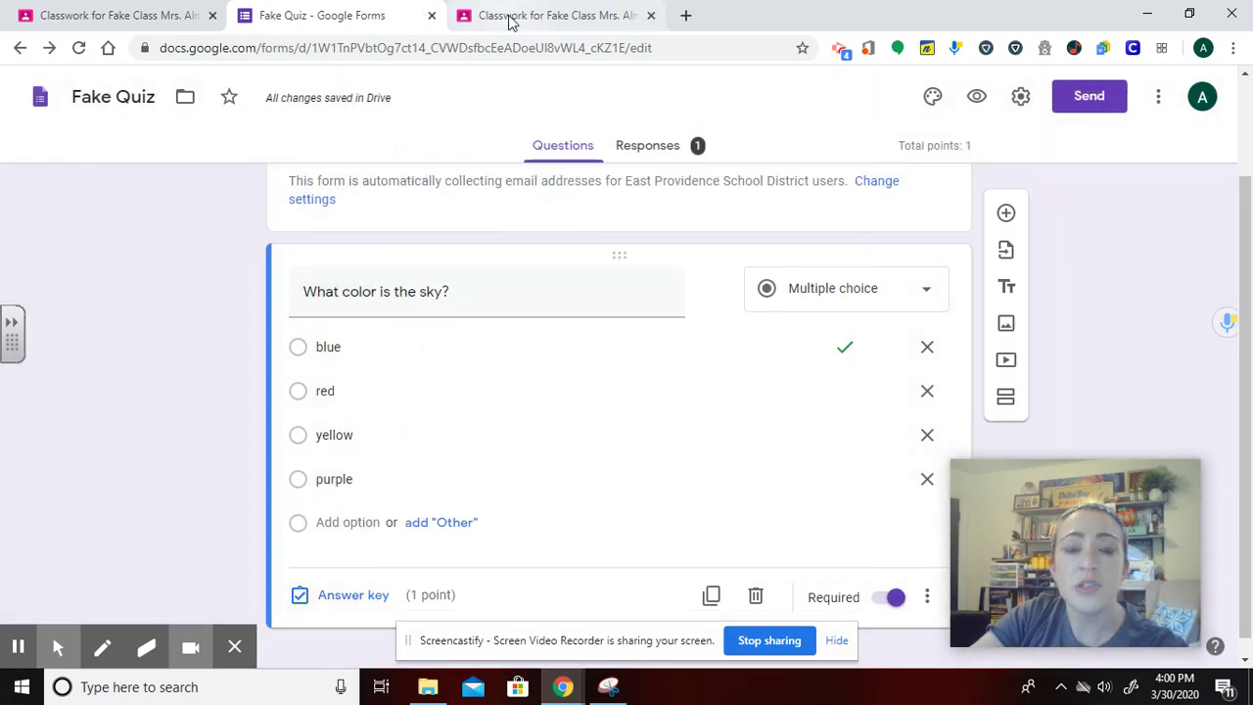
- Examine the Fake Quiz response summary, including the points distribution, student scores and answer breakdown for the sky question
scroll(671, 235, "up", 2)
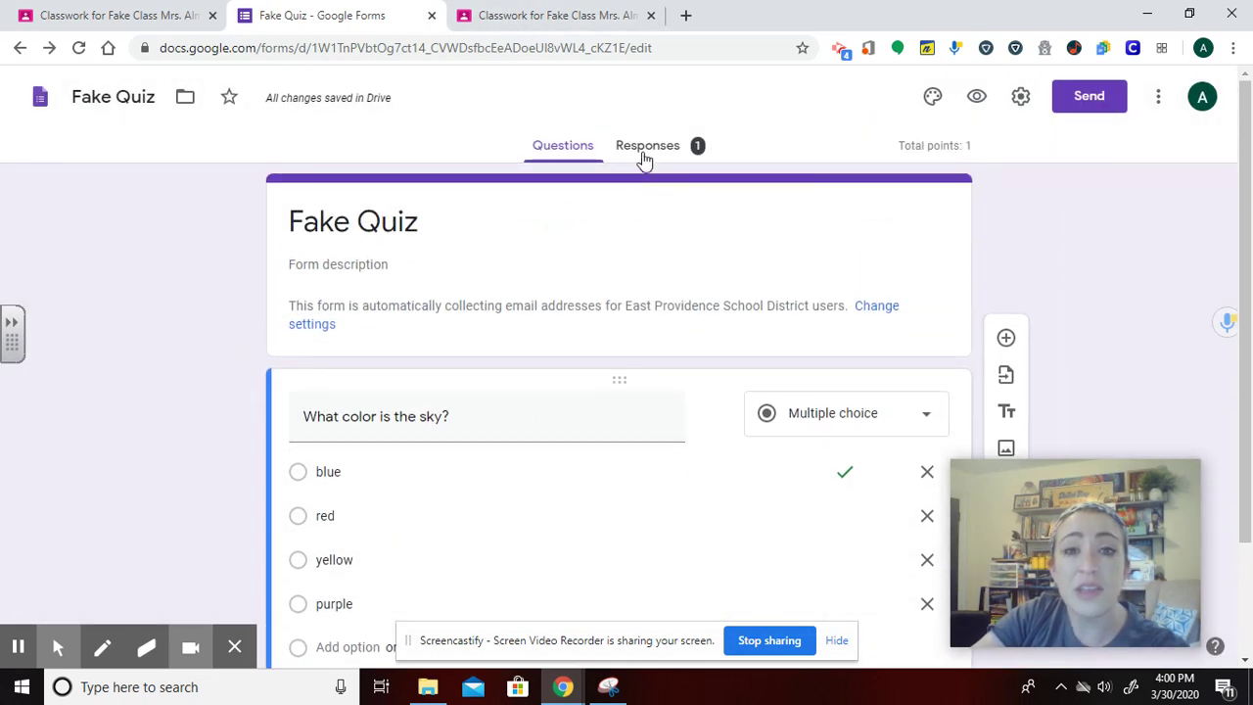
scroll(643, 164, "down", 1)
scroll(640, 166, "up", 1)
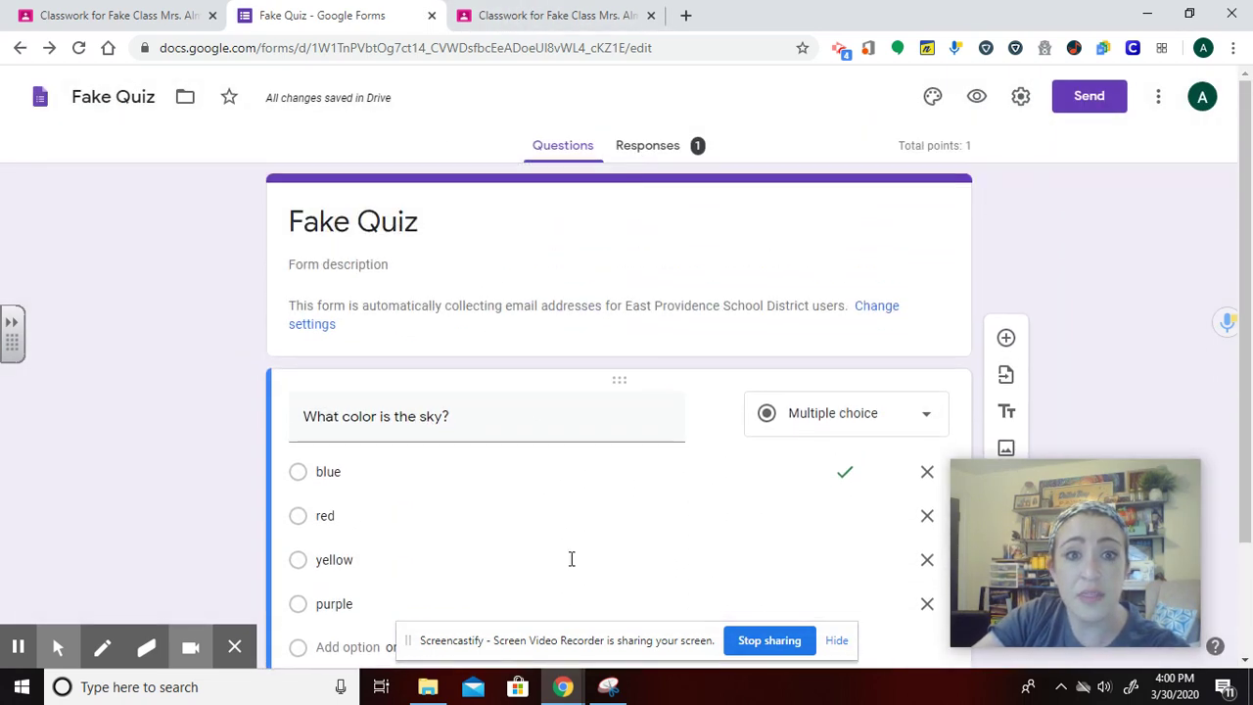
left_click(664, 162)
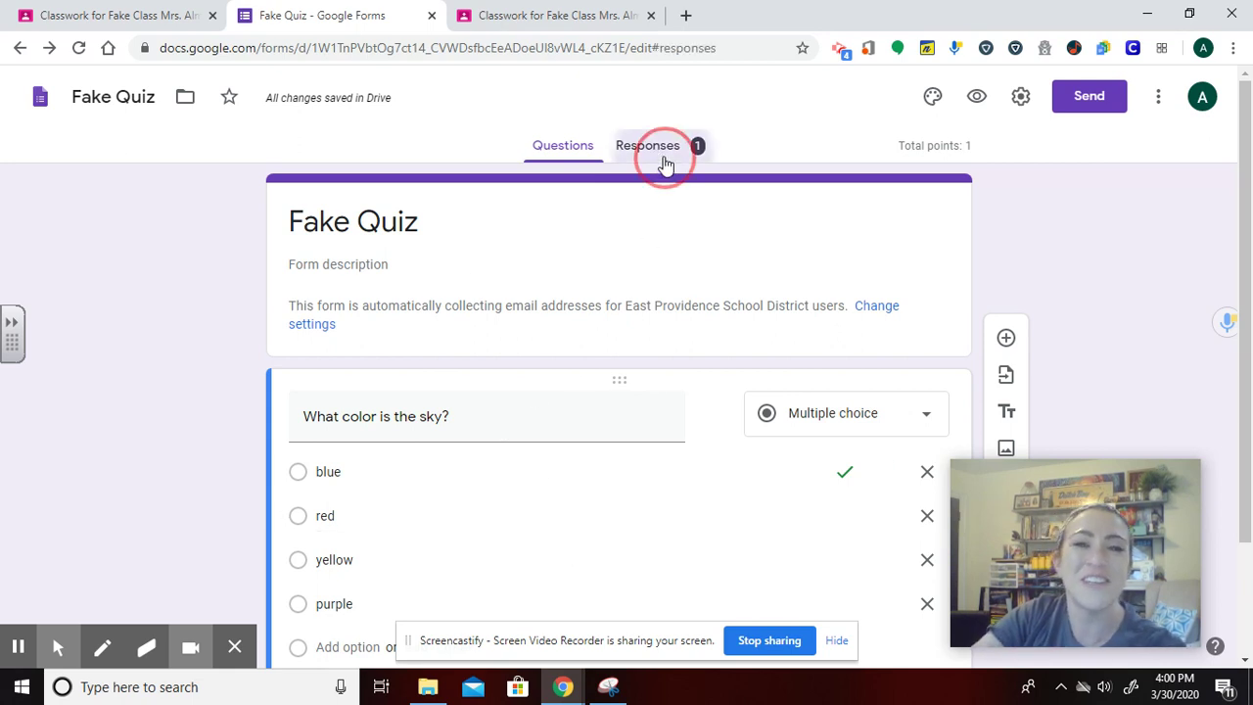
scroll(640, 431, "down", 1)
scroll(641, 433, "down", 3)
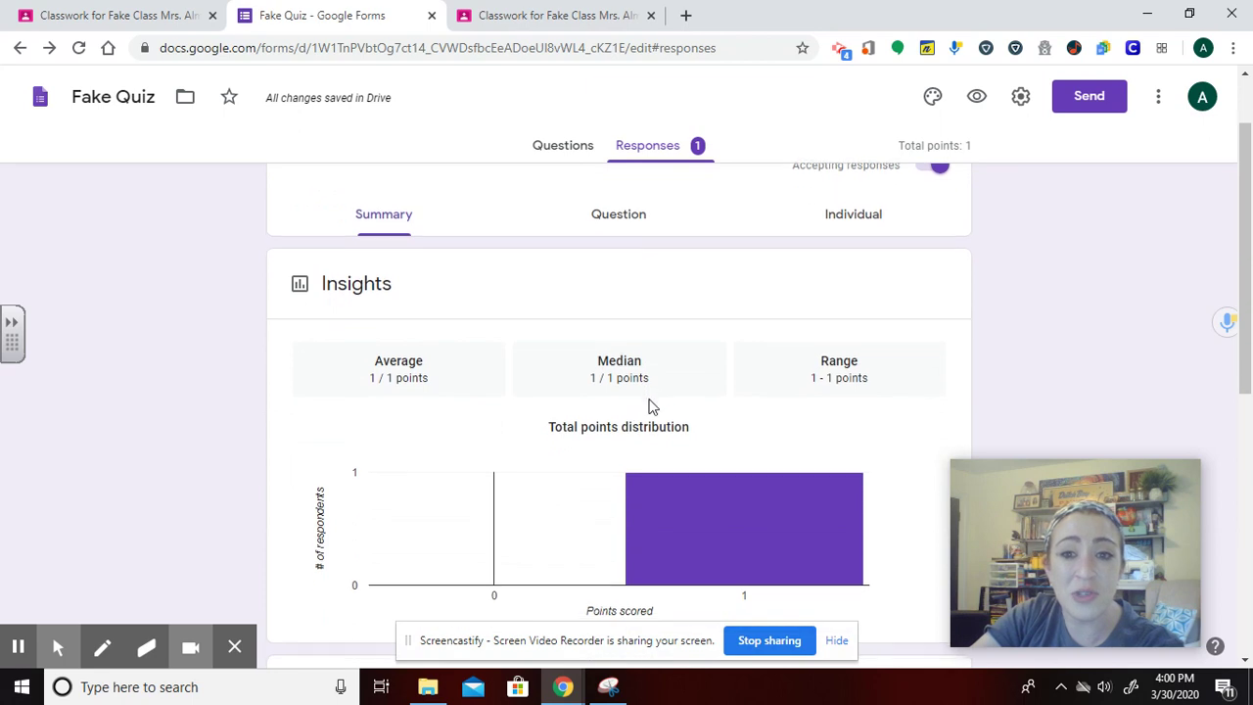
scroll(645, 387, "down", 4)
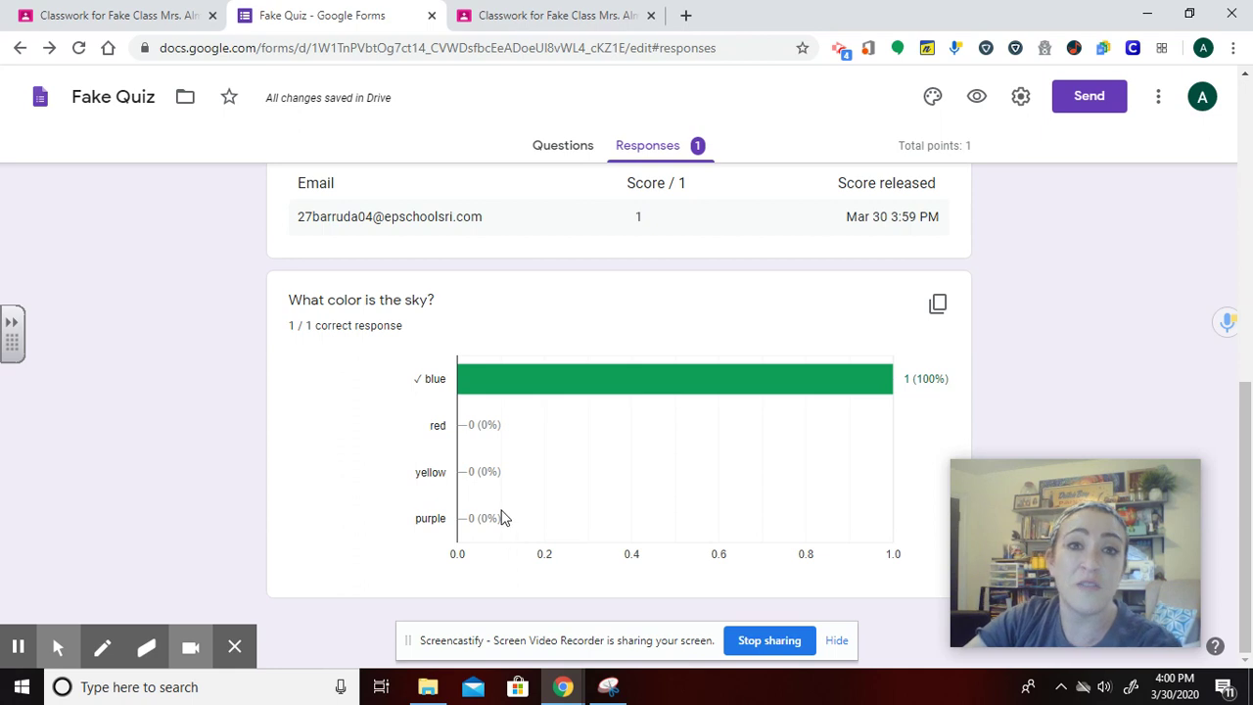
scroll(271, 314, "up", 10)
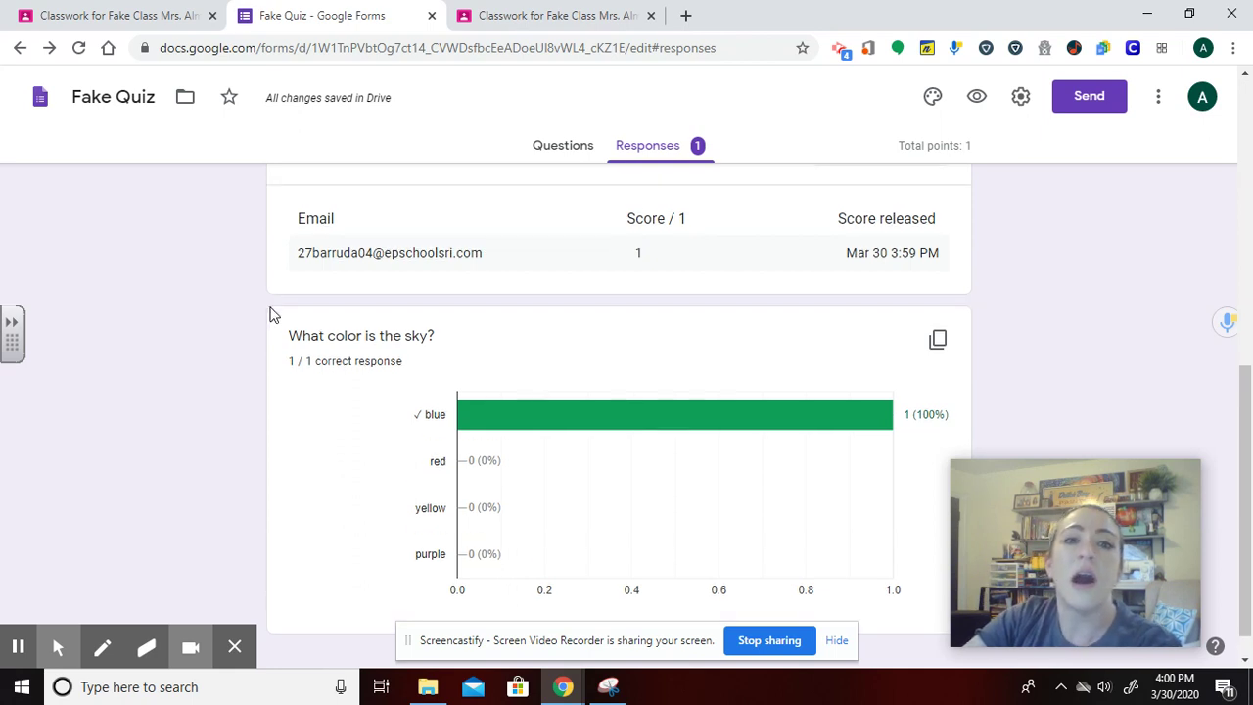
left_click(568, 146)
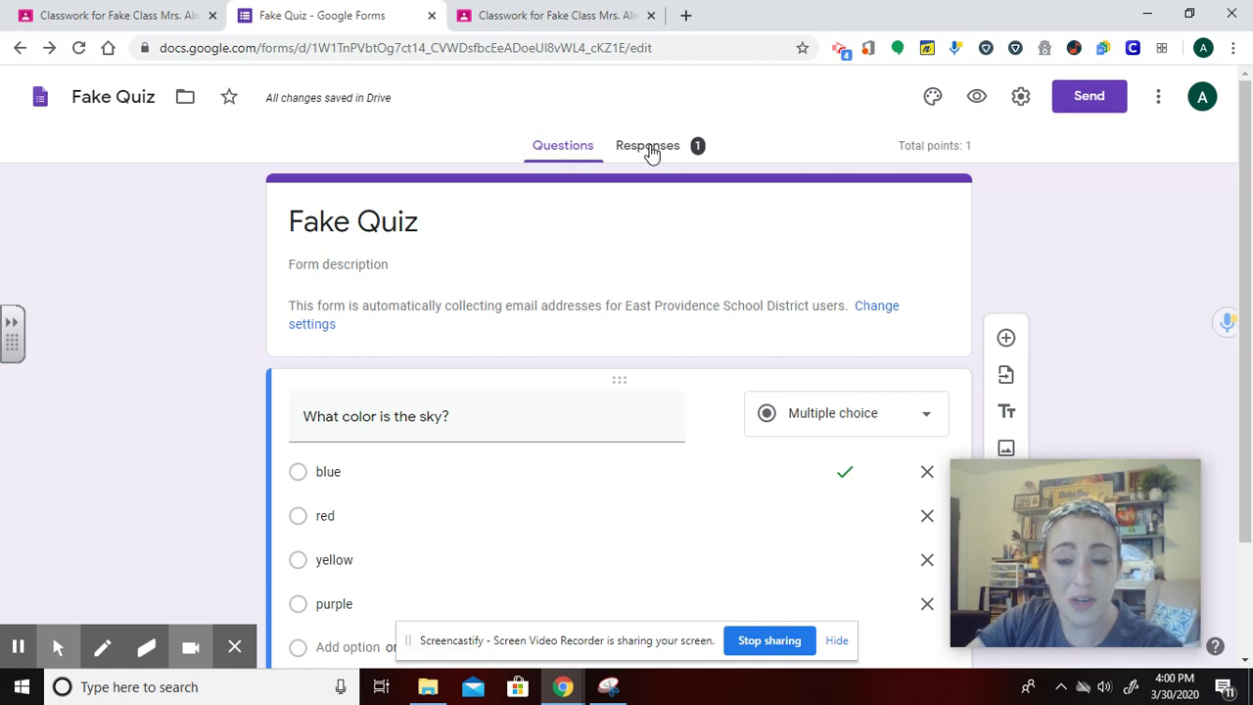
left_click(651, 152)
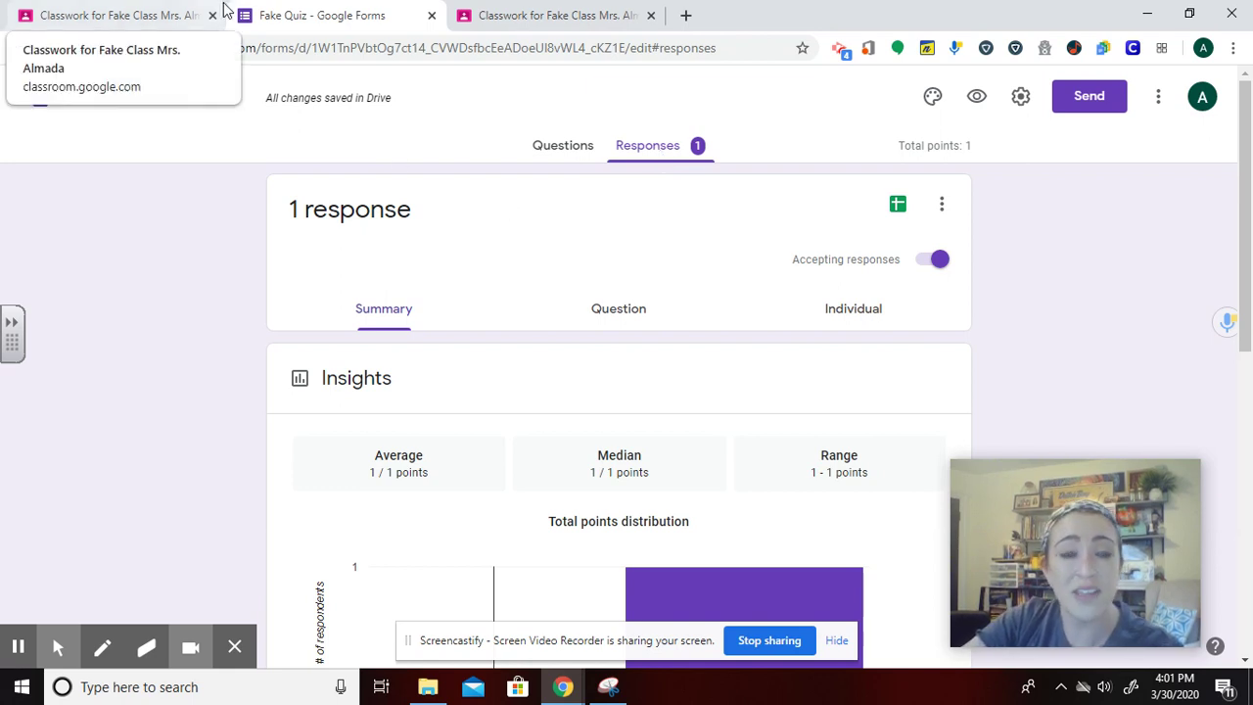
- Check the Fake Quiz column in the teacher's Fake Class gradebook against the form's responses
left_click(120, 12)
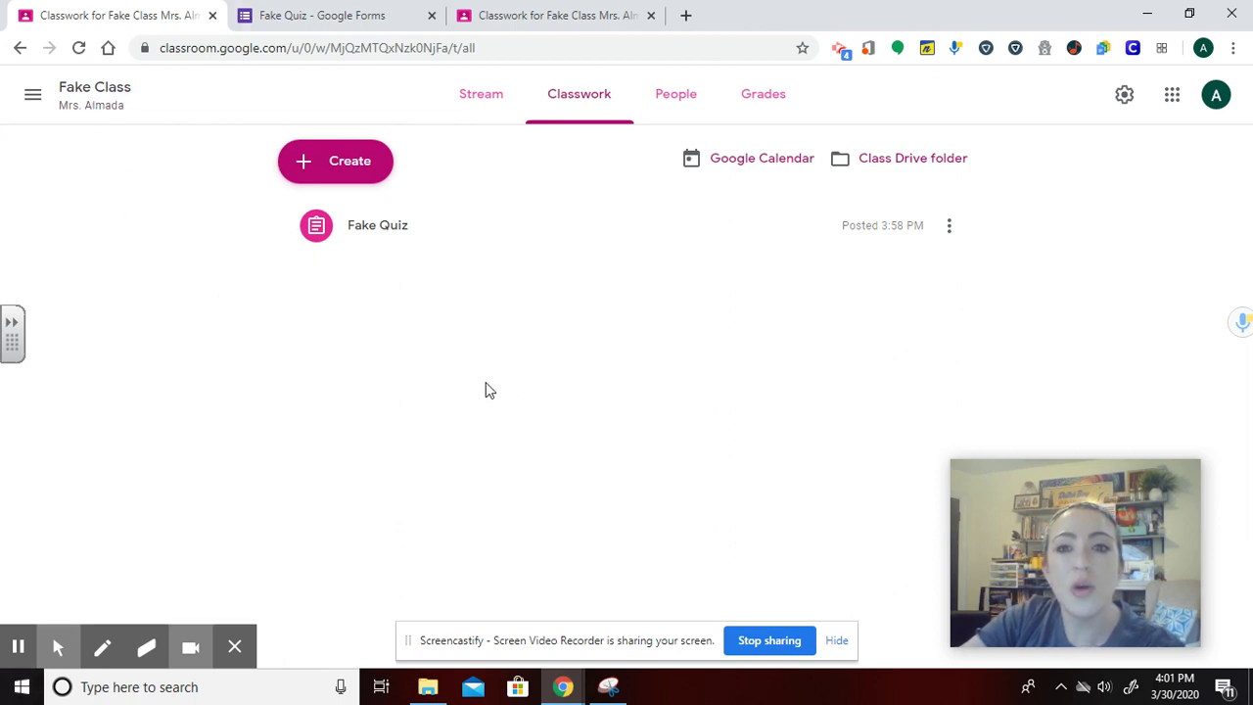
left_click(765, 97)
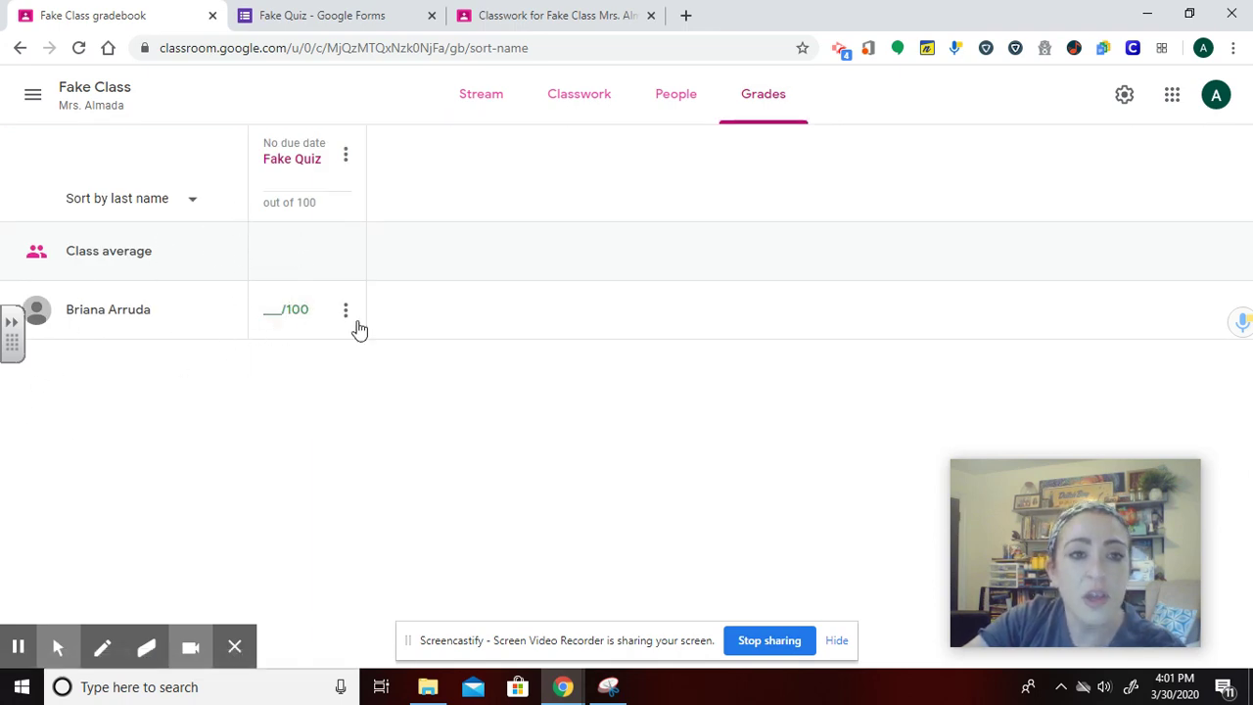
left_click(331, 18)
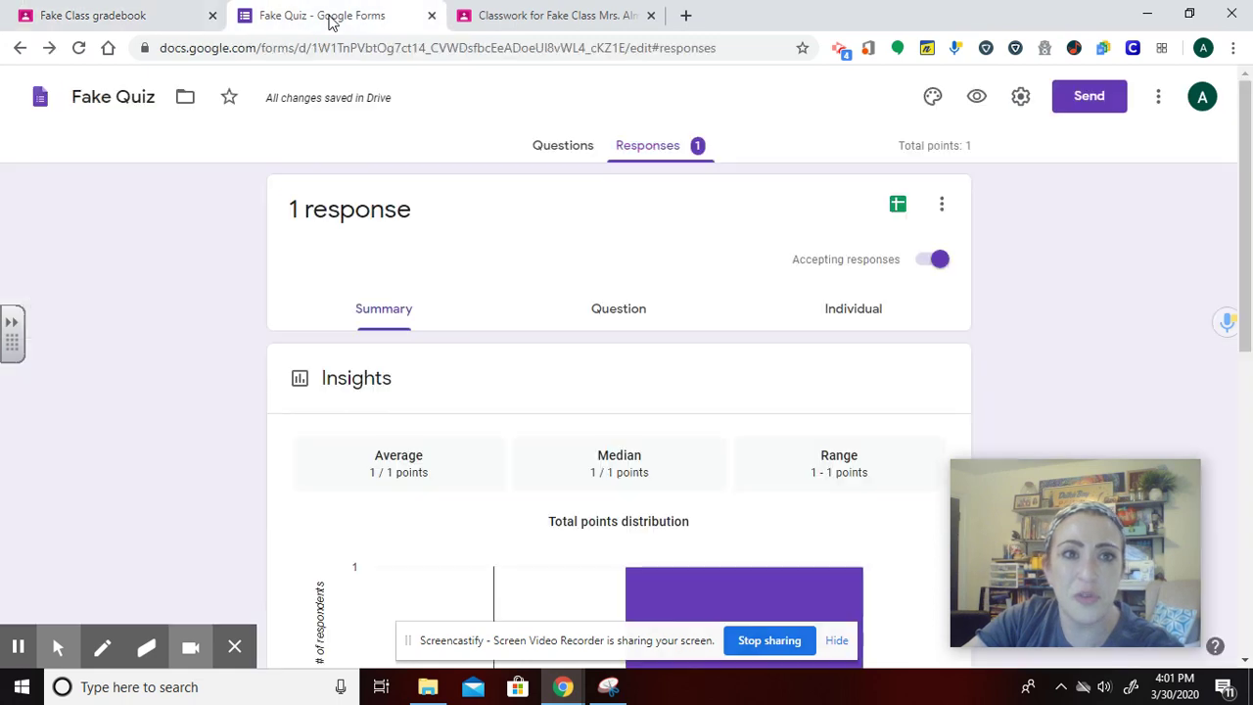
left_click(140, 11)
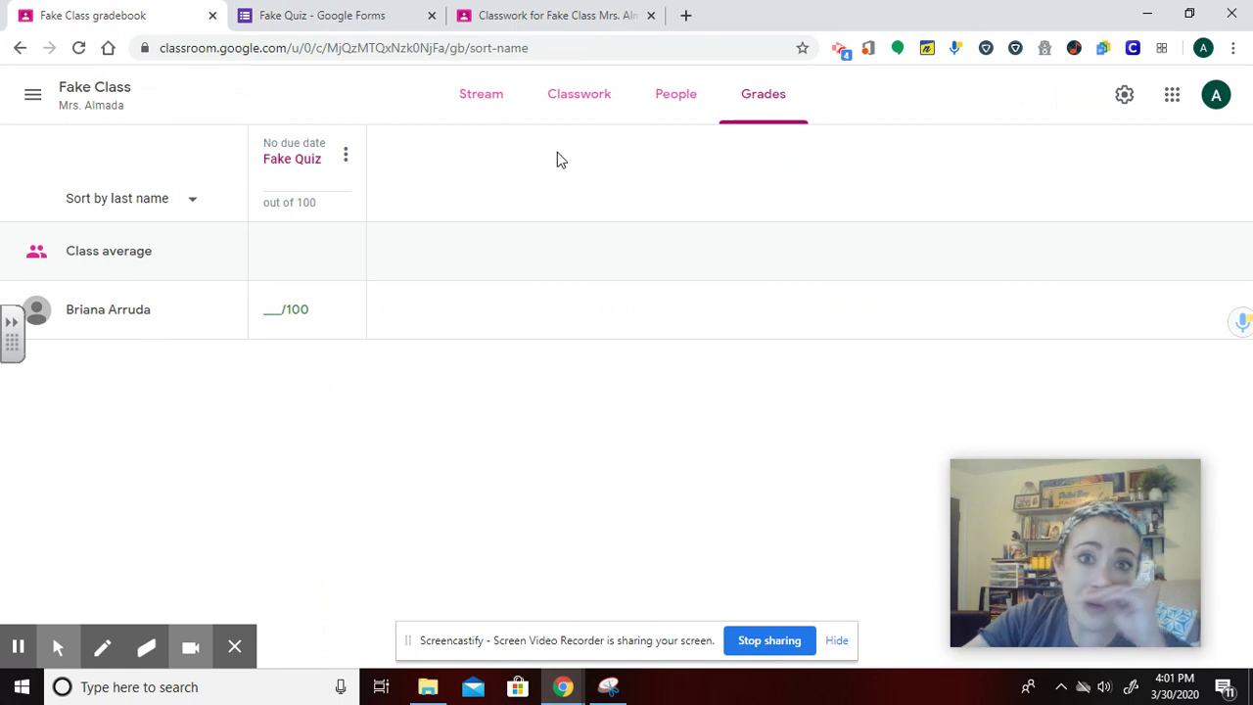
- Open the Fake Quiz assignment's student work from the classwork and import the grades from the form
left_click(569, 104)
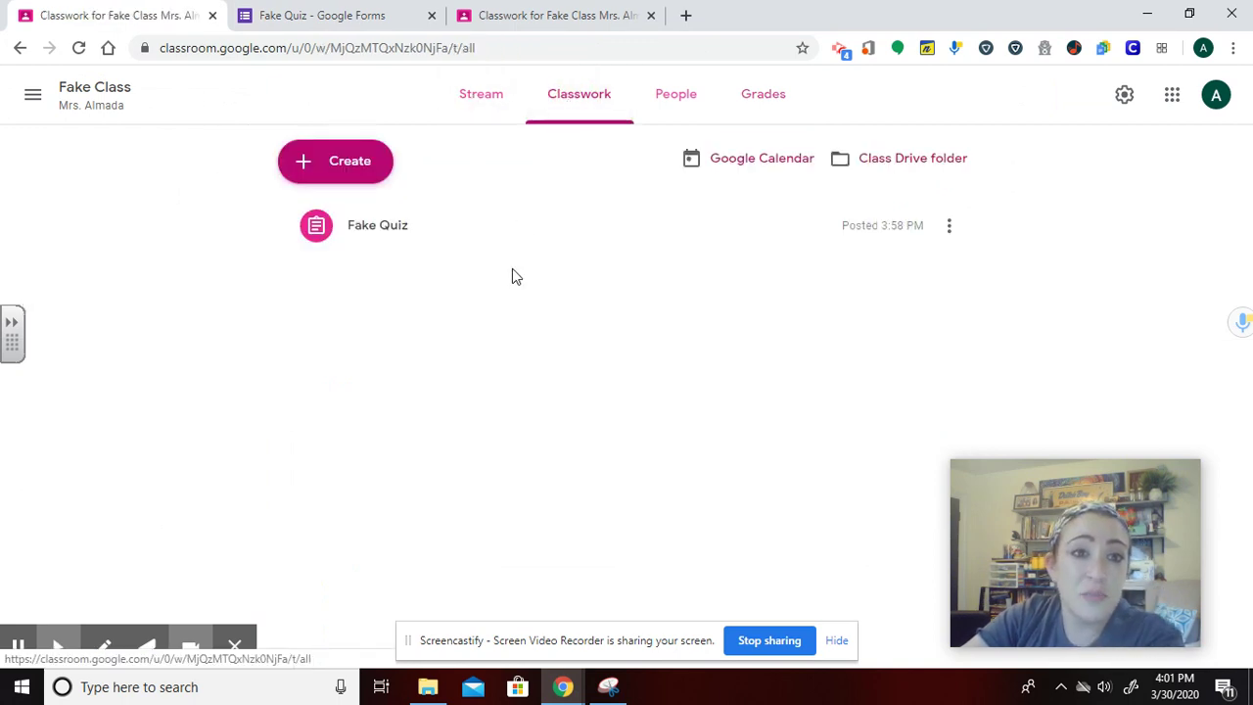
left_click(429, 238)
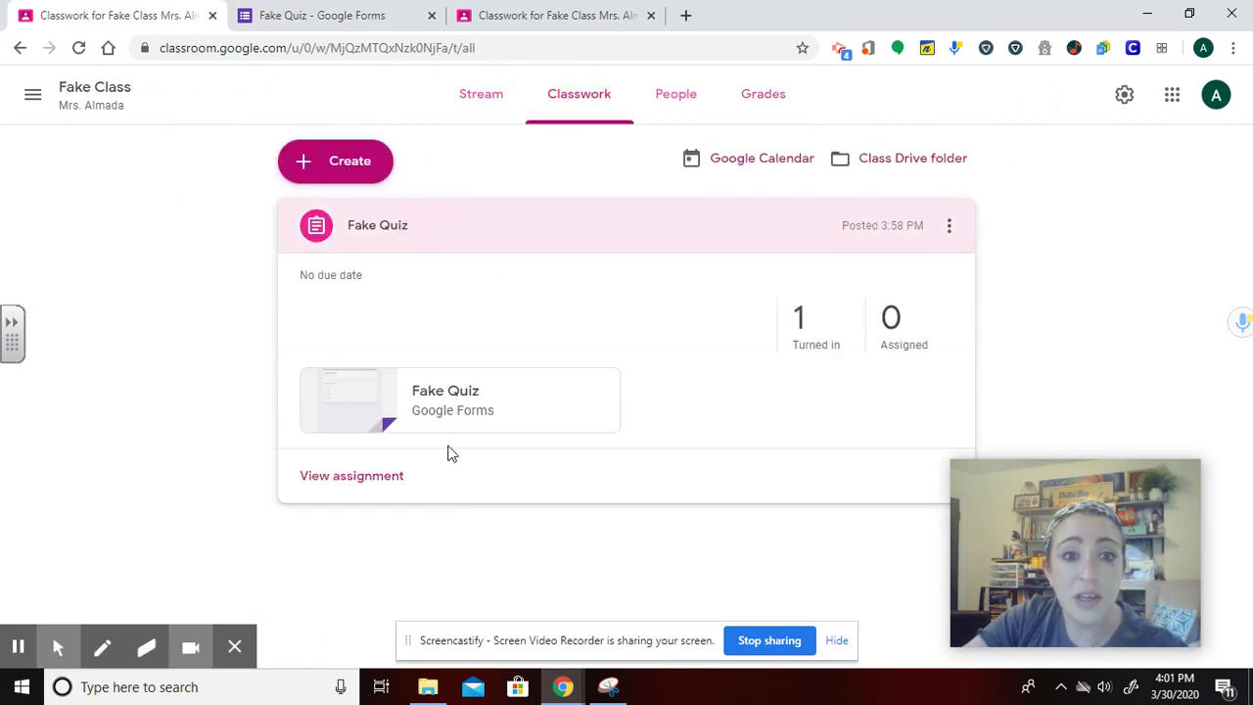
left_click(386, 480)
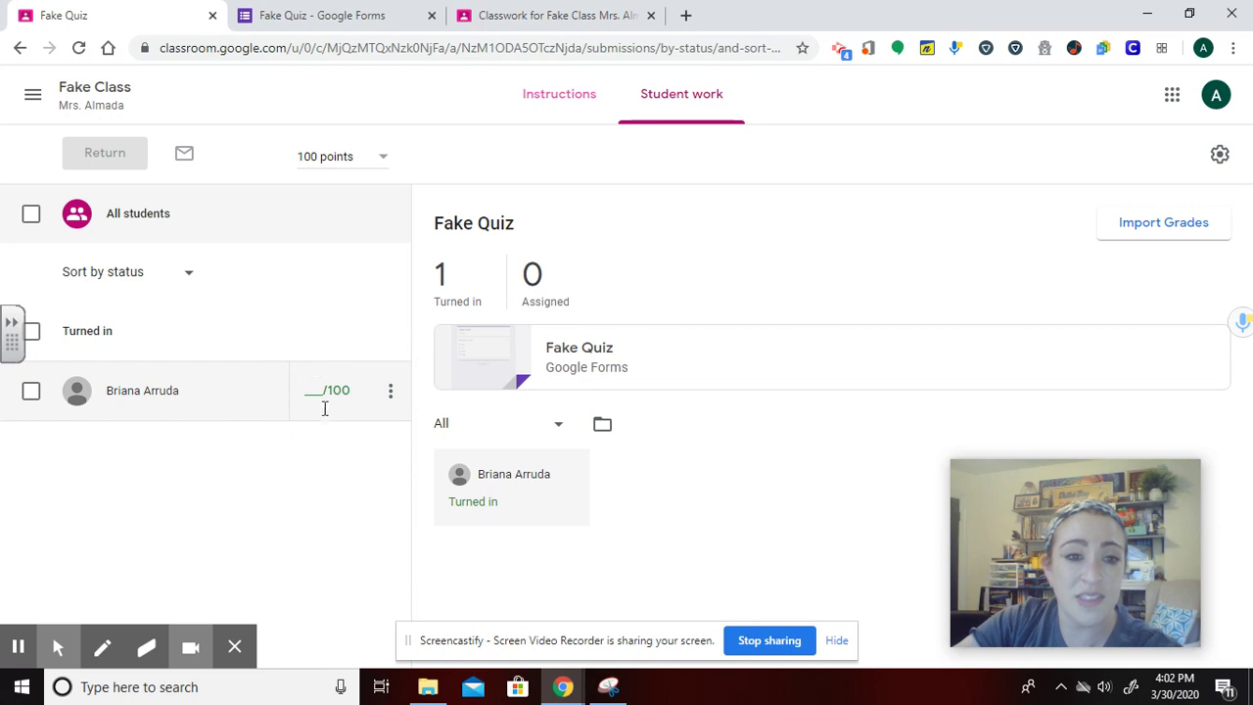
left_click(1200, 227)
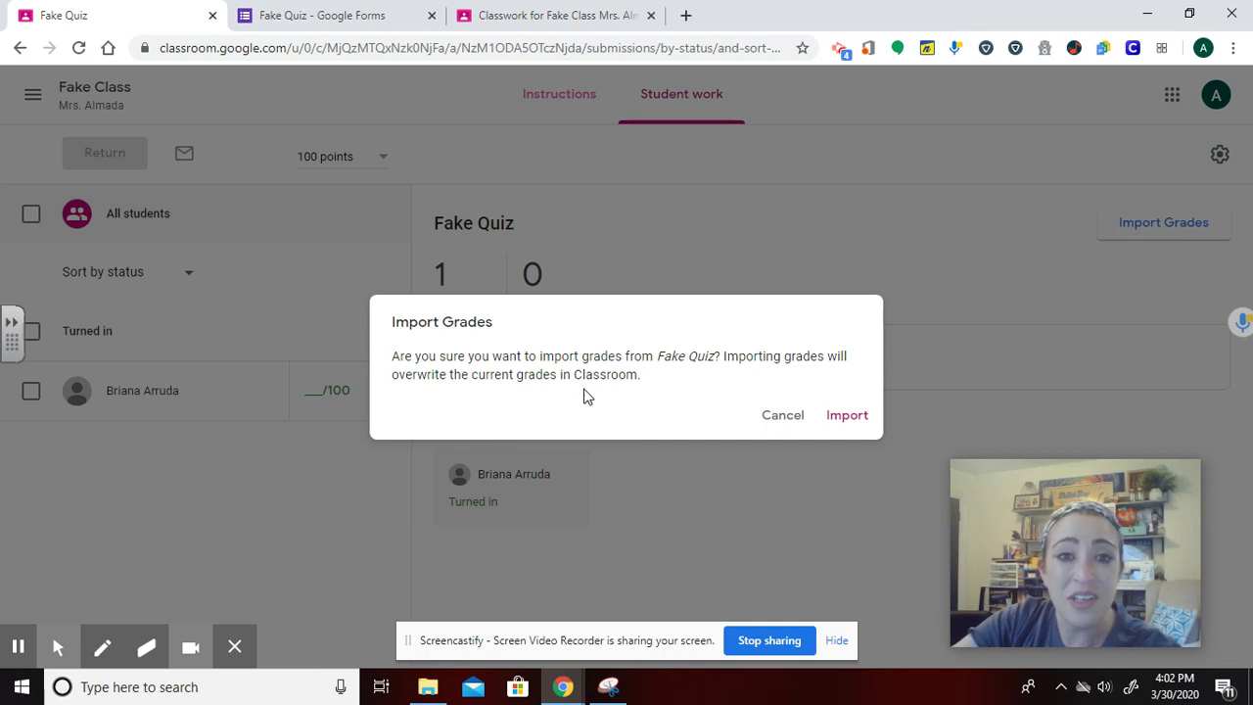
left_click(839, 417)
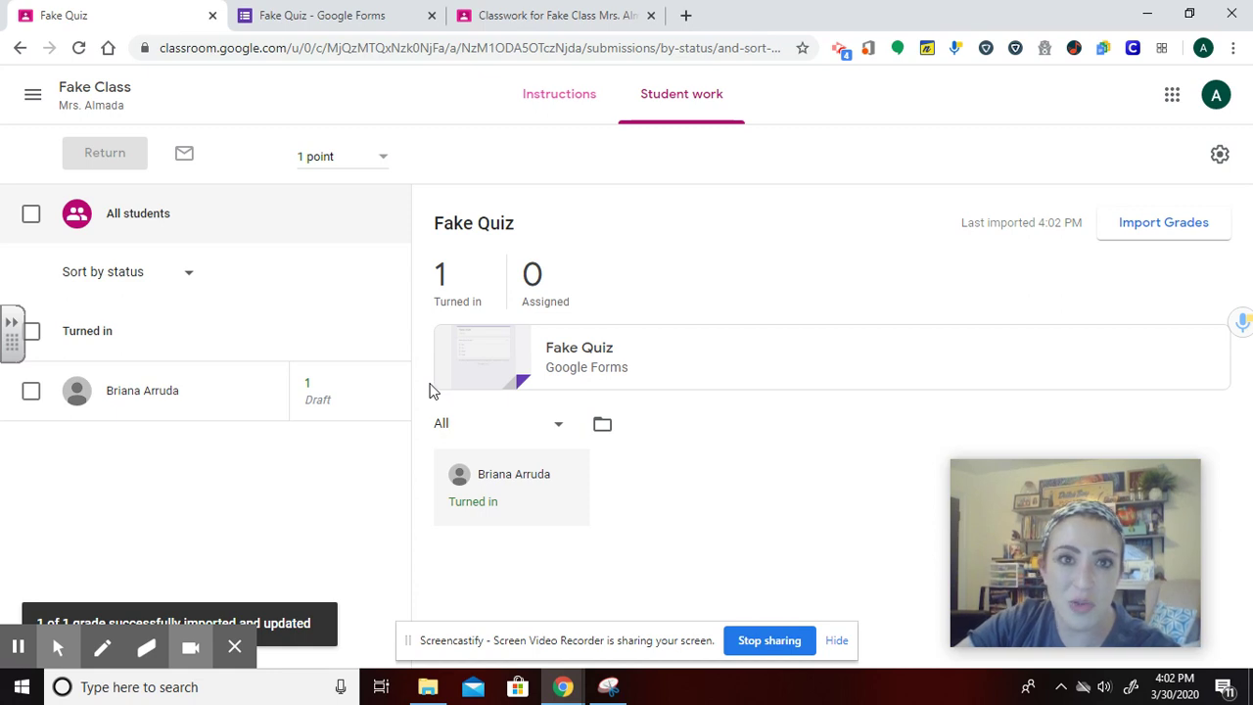
- Compare the imported Fake Quiz grade with the form's score and answer summary, and return to the assignment's student work
left_click(285, 15)
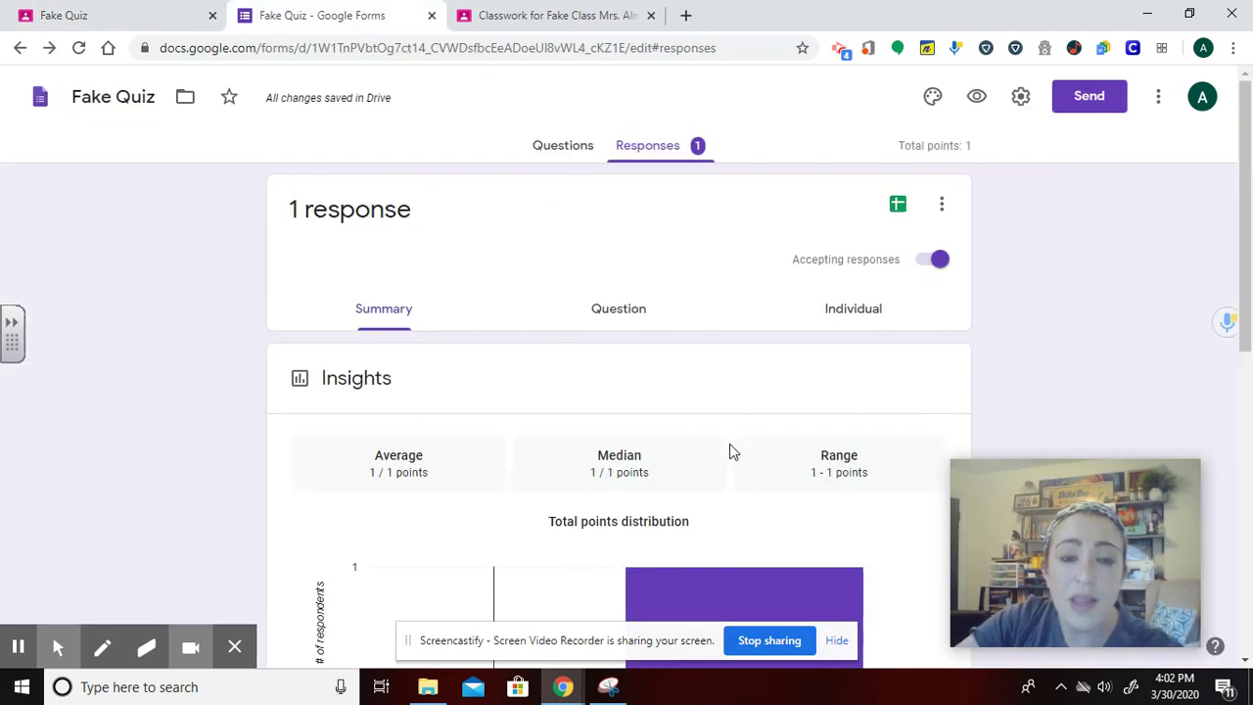
left_click(88, 14)
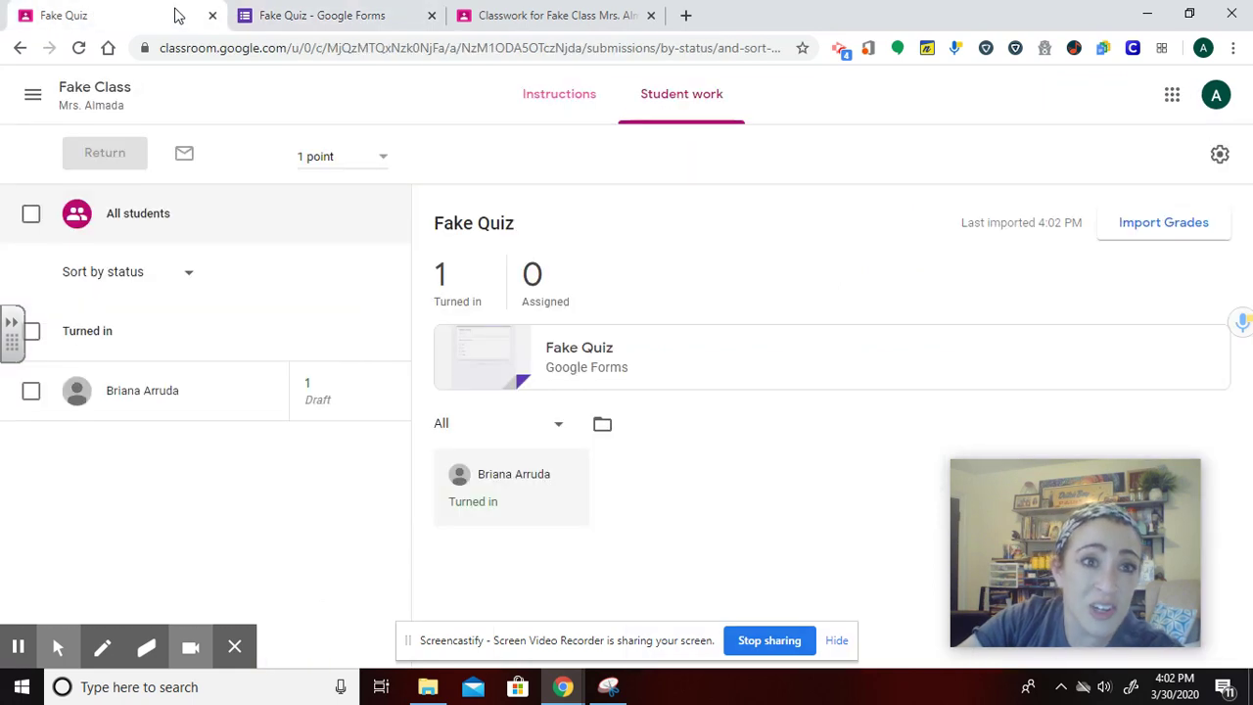
left_click(327, 14)
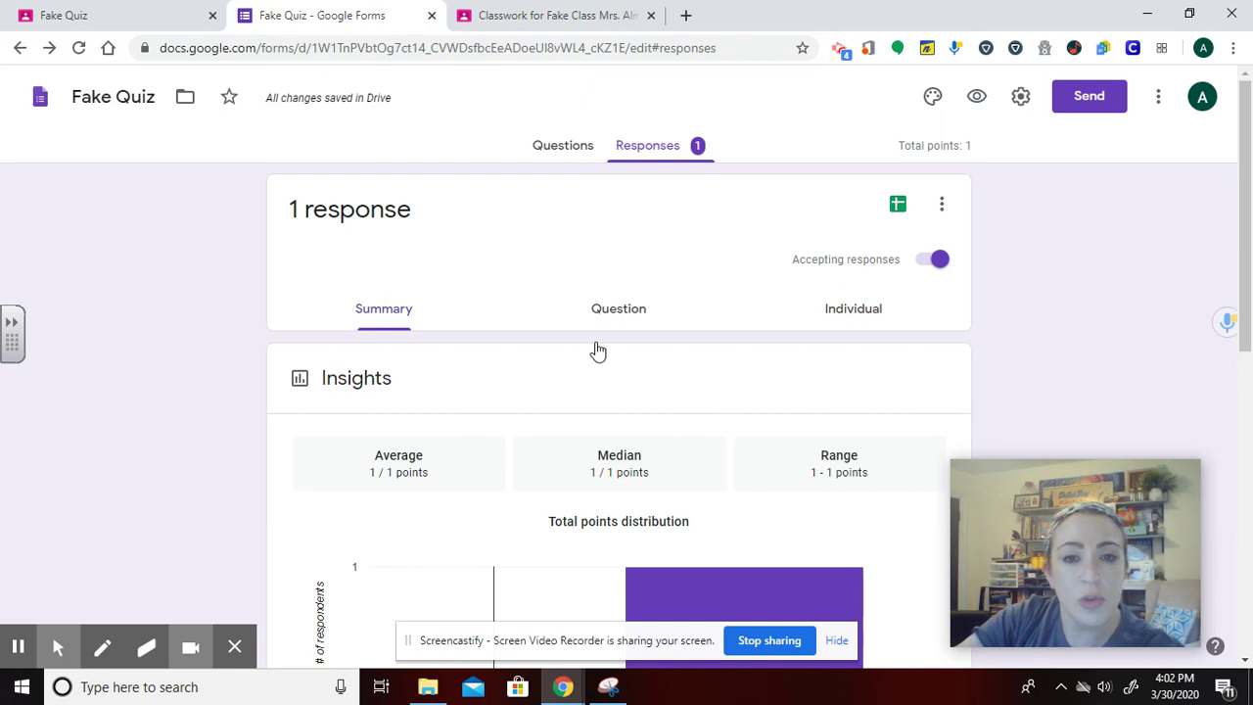
scroll(774, 396, "down", 3)
scroll(775, 412, "down", 4)
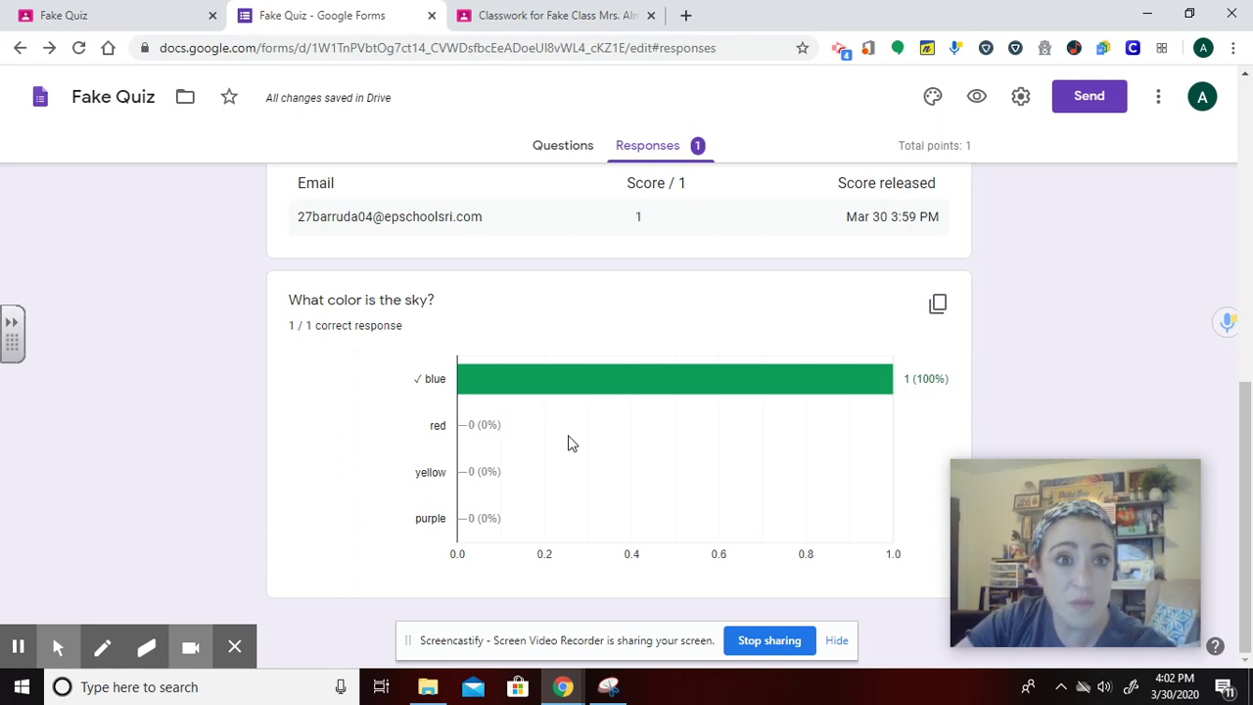
left_click(125, 15)
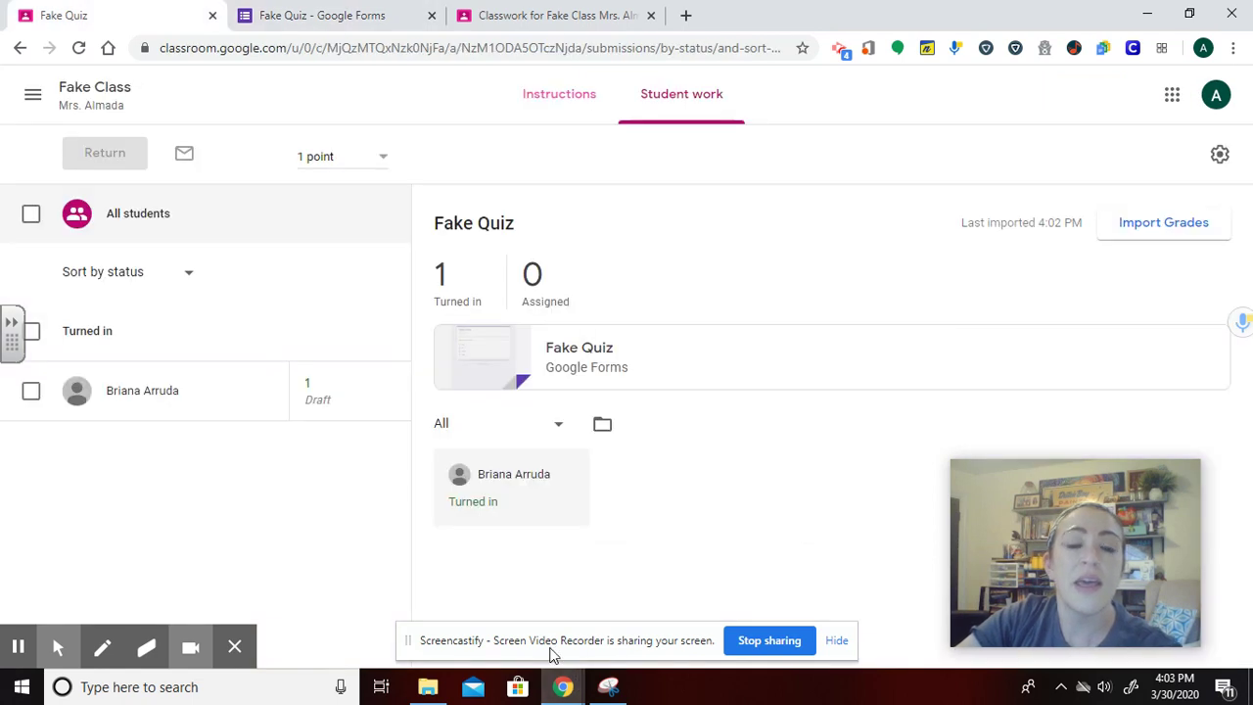